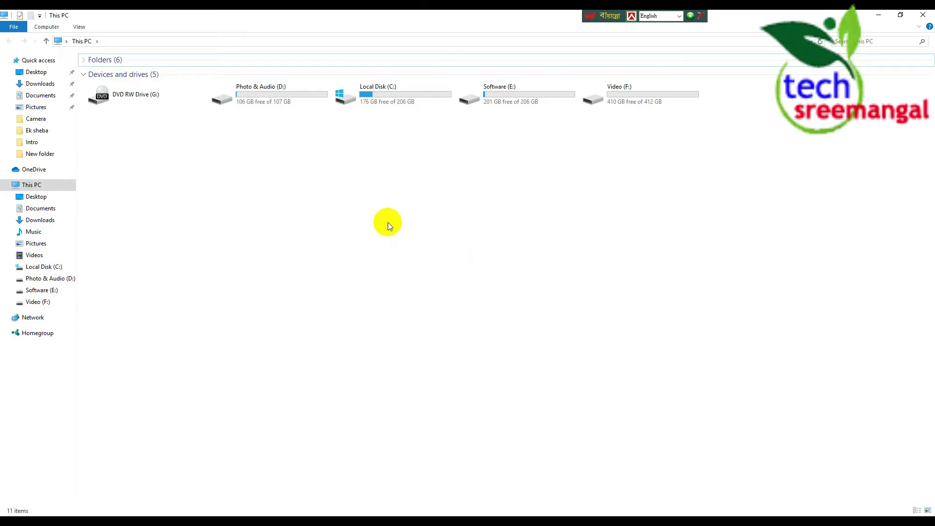
Browse to Software (E:) > Grafics > Adobe Photoshop 7.0 and run Setup as administrator
double_click(493, 104)
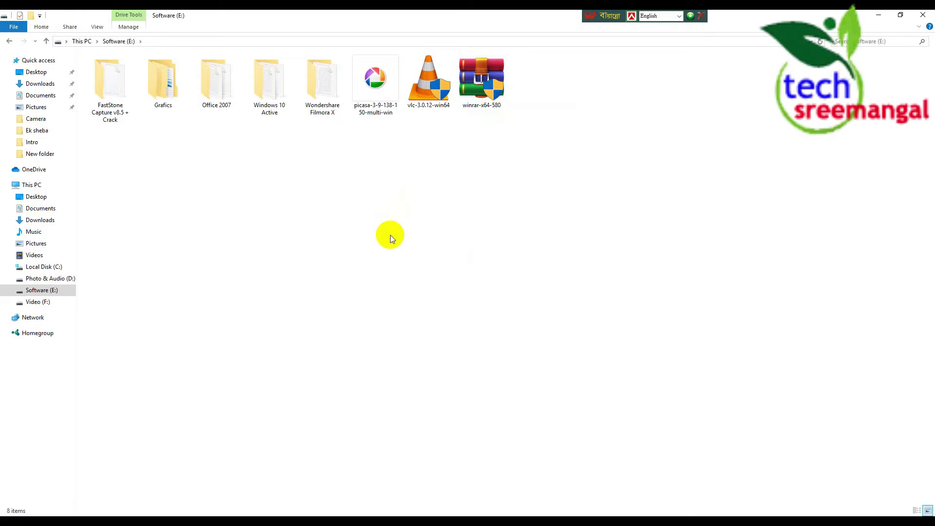
double_click(185, 95)
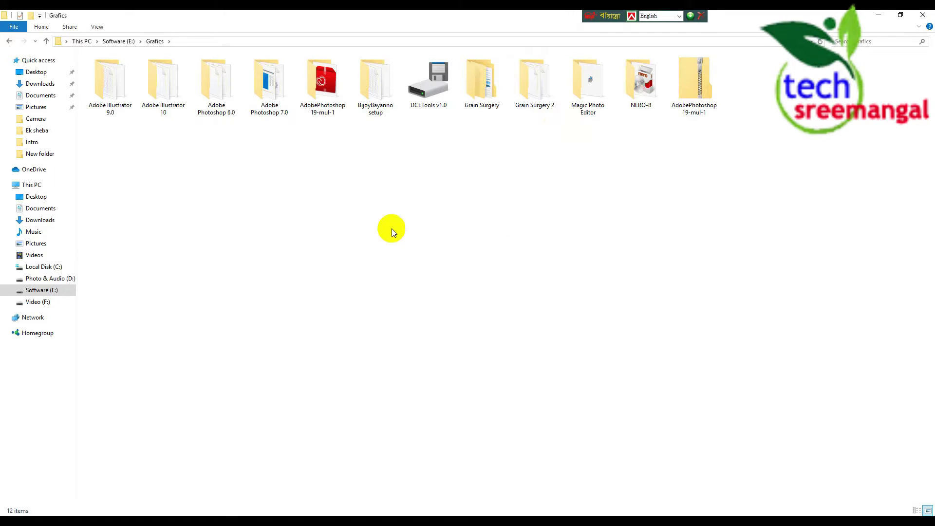
double_click(269, 80)
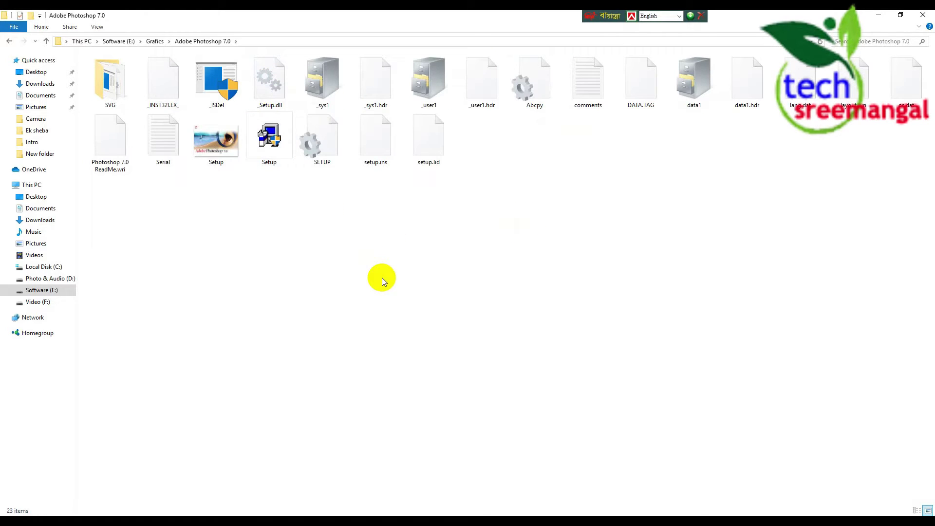
right_click(276, 148)
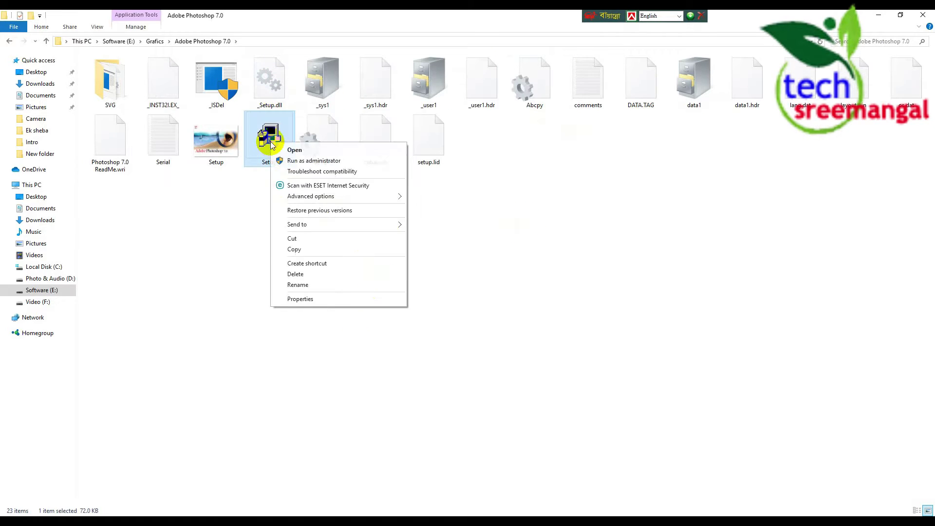
left_click(304, 161)
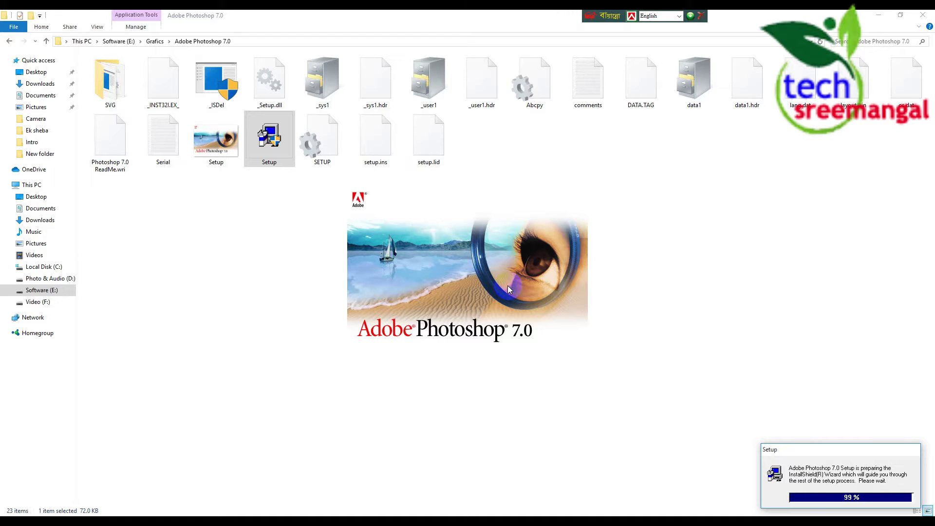
Minimize File Explorer and refresh the desktop repeatedly while setup prepares, then open Start
left_click(878, 15)
right_click(394, 128)
left_click(417, 153)
right_click(399, 112)
left_click(423, 138)
right_click(424, 134)
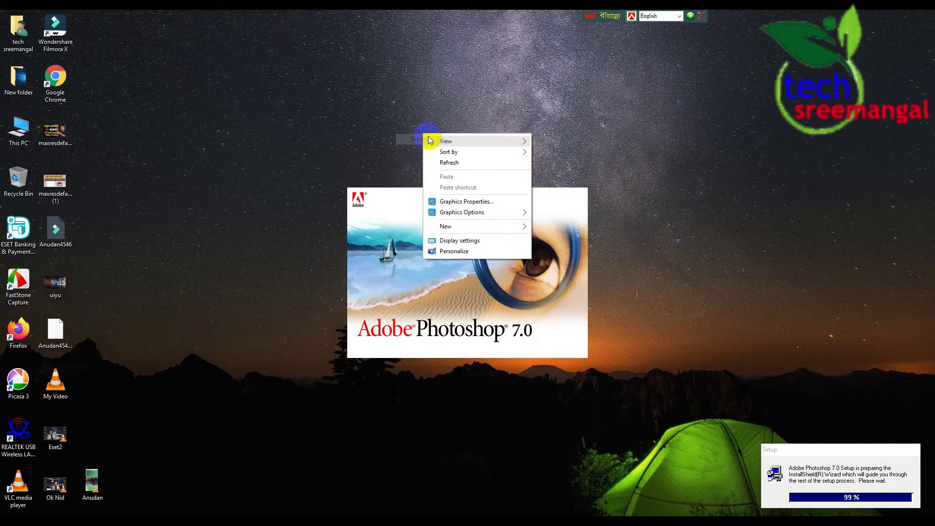
left_click(471, 165)
right_click(437, 138)
left_click(474, 169)
right_click(417, 121)
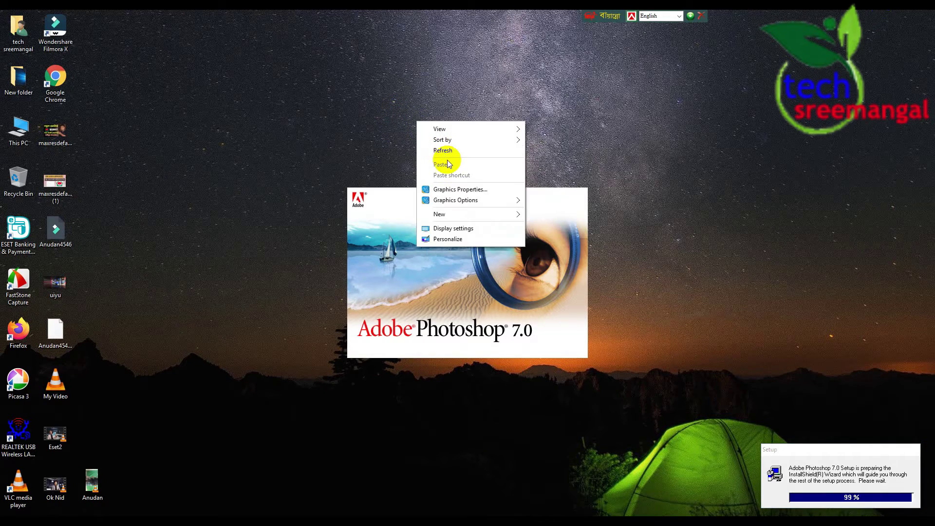
left_click(445, 153)
right_click(436, 136)
left_click(466, 166)
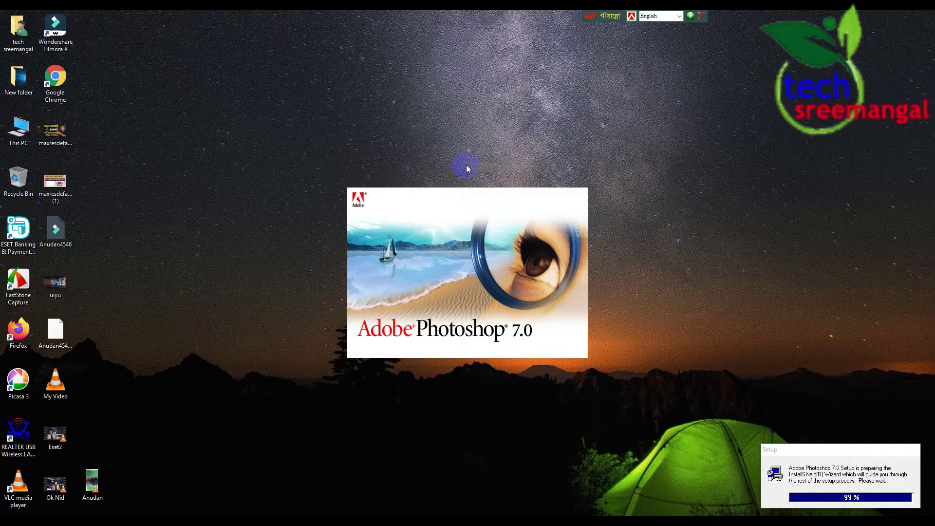
right_click(453, 134)
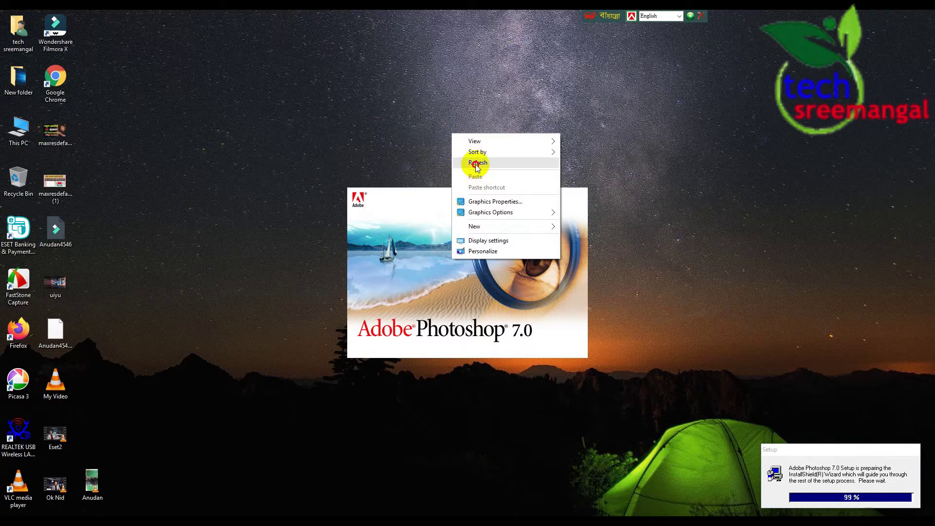
left_click(471, 164)
right_click(440, 135)
left_click(467, 168)
right_click(426, 135)
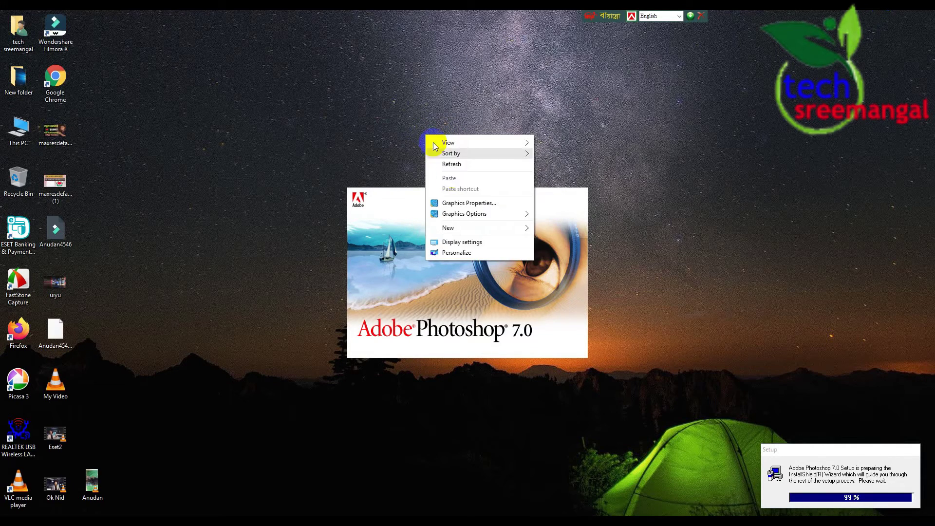
left_click(449, 166)
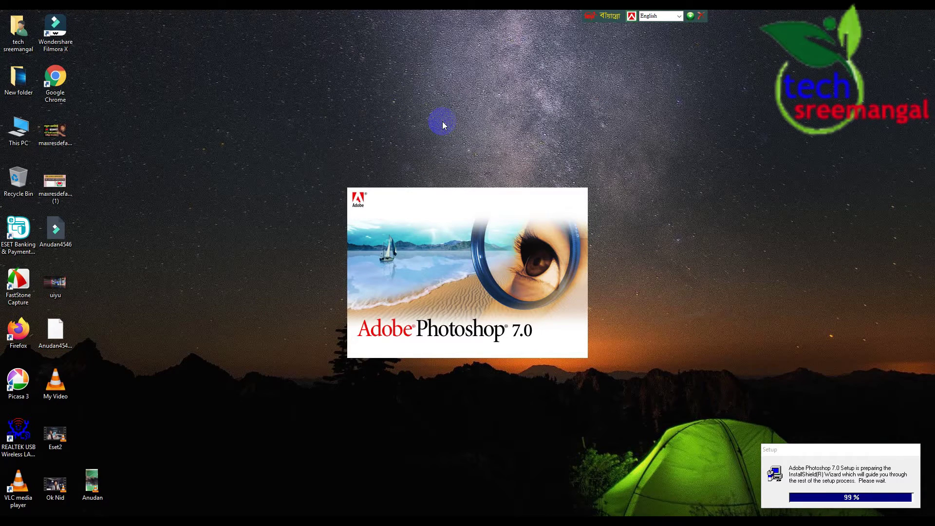
right_click(443, 101)
left_click(466, 131)
right_click(424, 111)
left_click(454, 142)
right_click(435, 132)
left_click(466, 165)
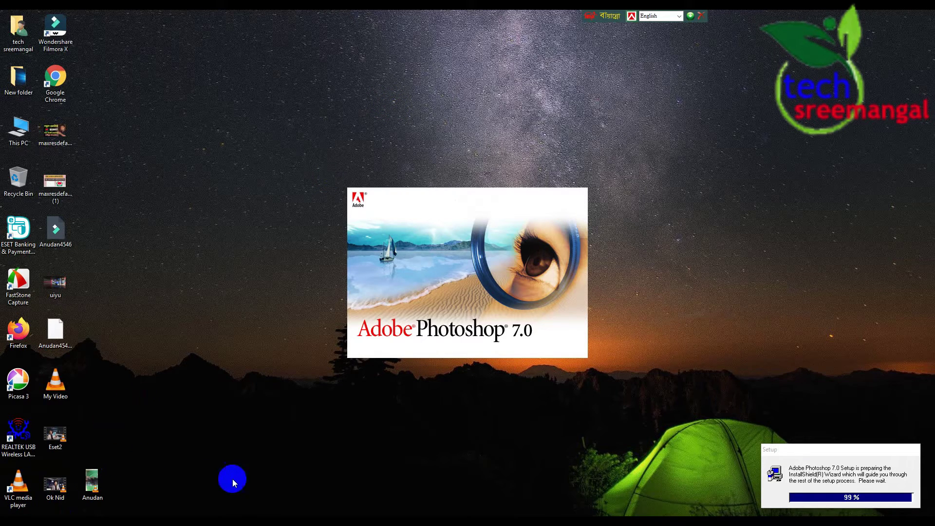
key("super")
Run the tree command from the Run prompt twice
left_click(140, 384)
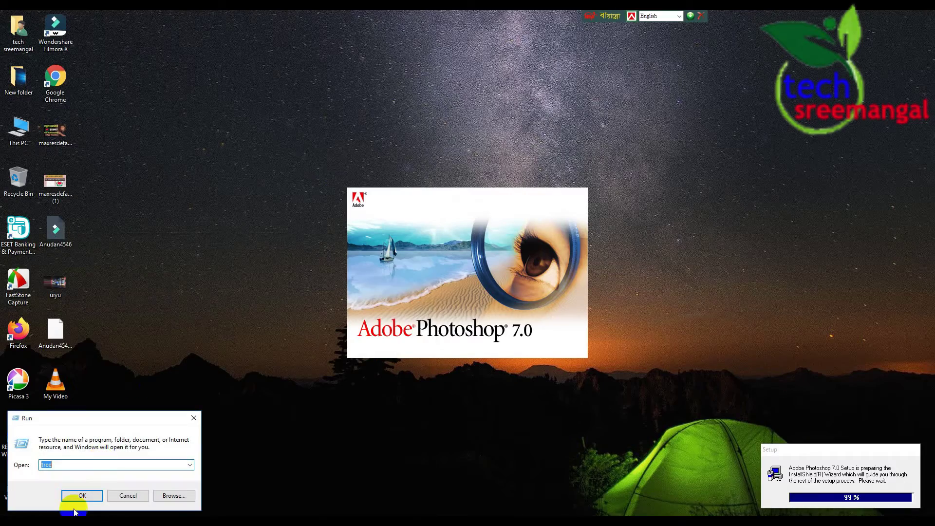
left_click(83, 497)
key("super")
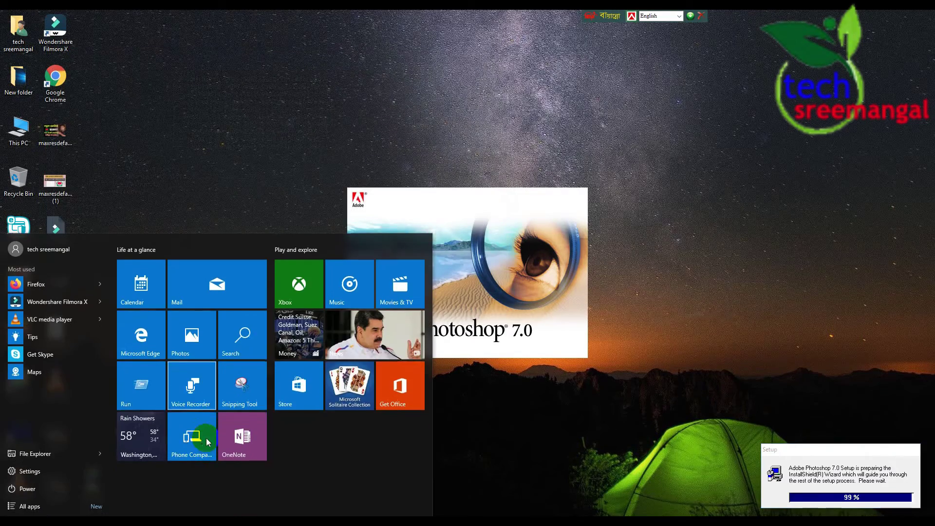
left_click(146, 386)
left_click(79, 496)
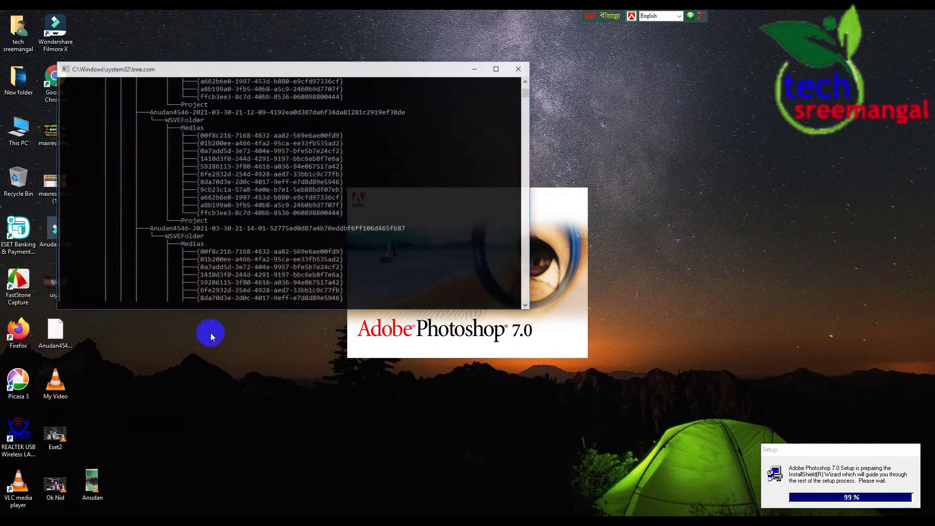
Refresh the desktop, center the setup progress box, and restore Explorer from the taskbar
right_click(411, 139)
left_click(433, 167)
right_click(408, 128)
left_click(436, 160)
right_click(400, 125)
left_click(432, 158)
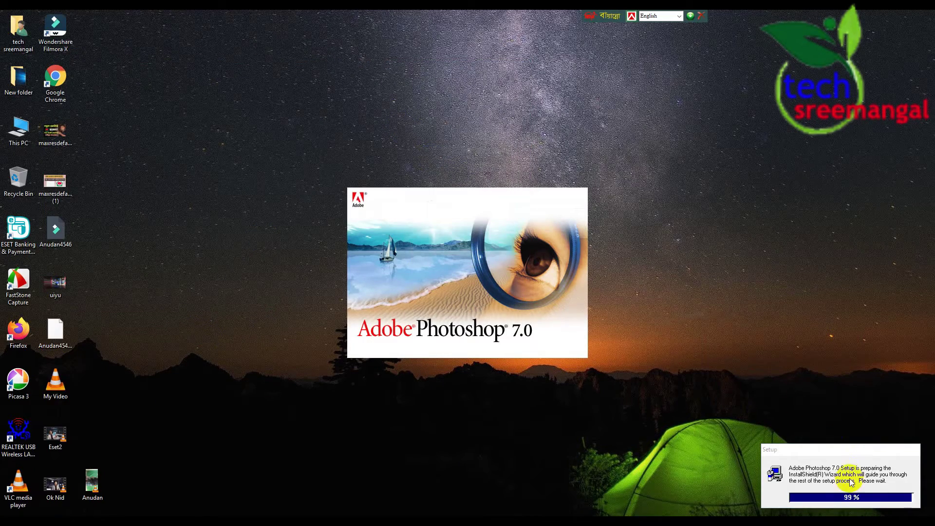
left_click_drag(845, 453, 474, 381)
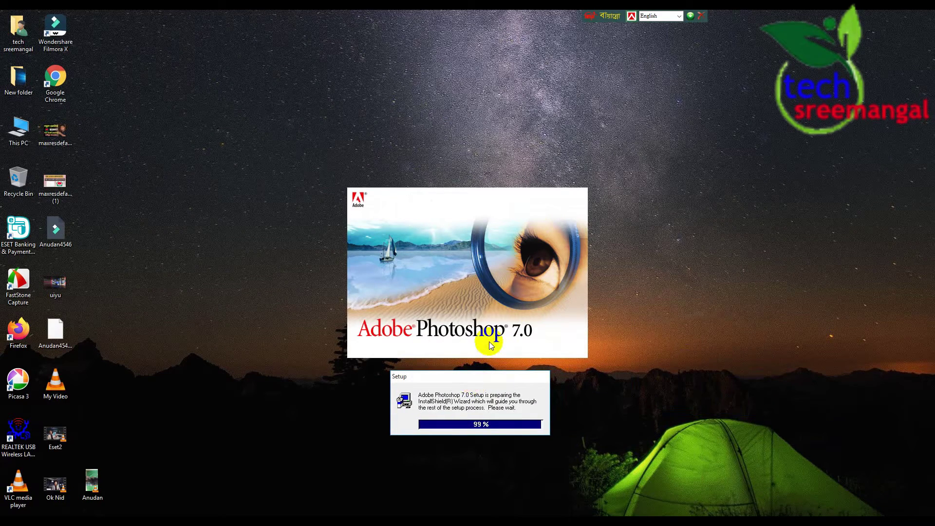
right_click(468, 148)
left_click(492, 178)
right_click(458, 145)
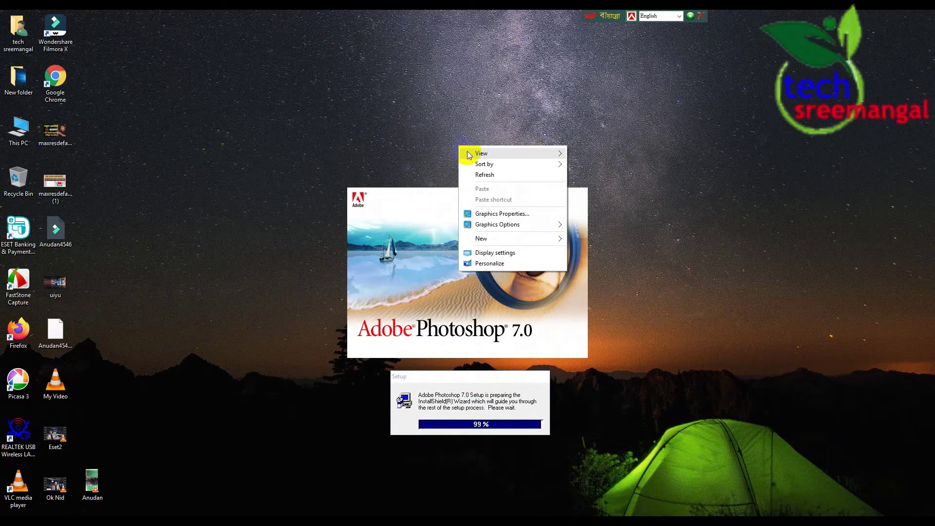
left_click(495, 178)
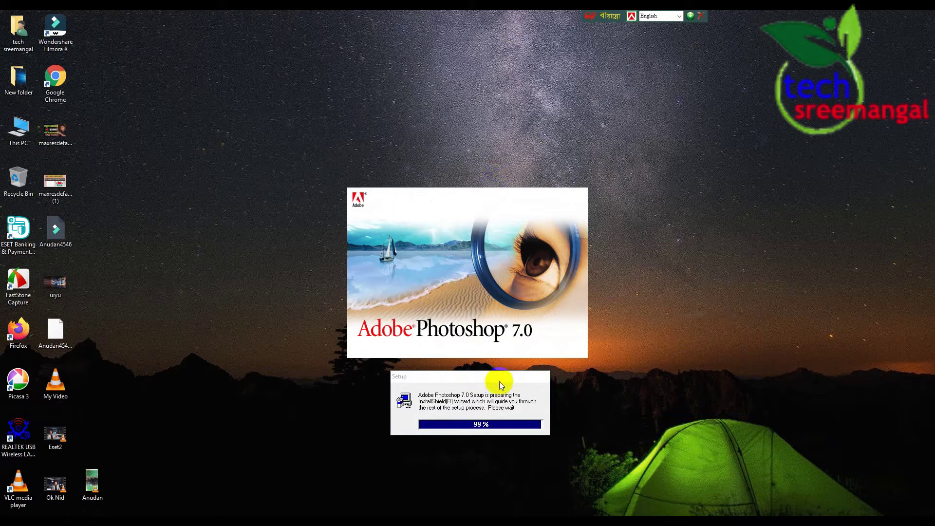
left_click_drag(496, 378, 486, 372)
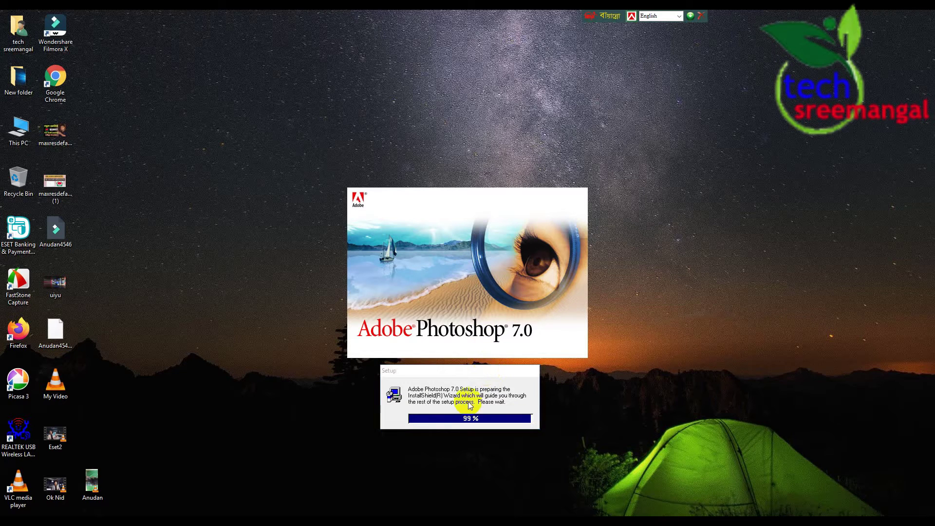
mouse_move(458, 372)
left_mouse_down()
mouse_move(477, 380)
mouse_move(463, 376)
left_mouse_up()
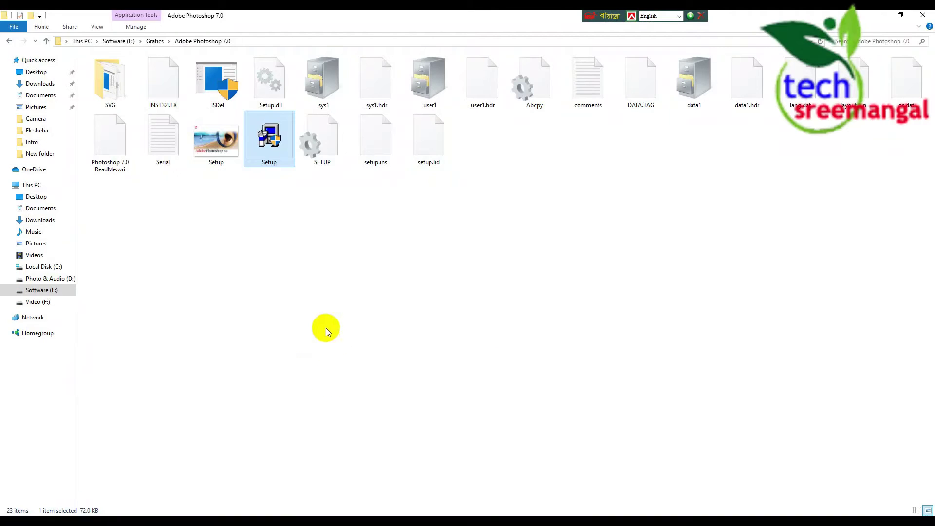
left_click(146, 522)
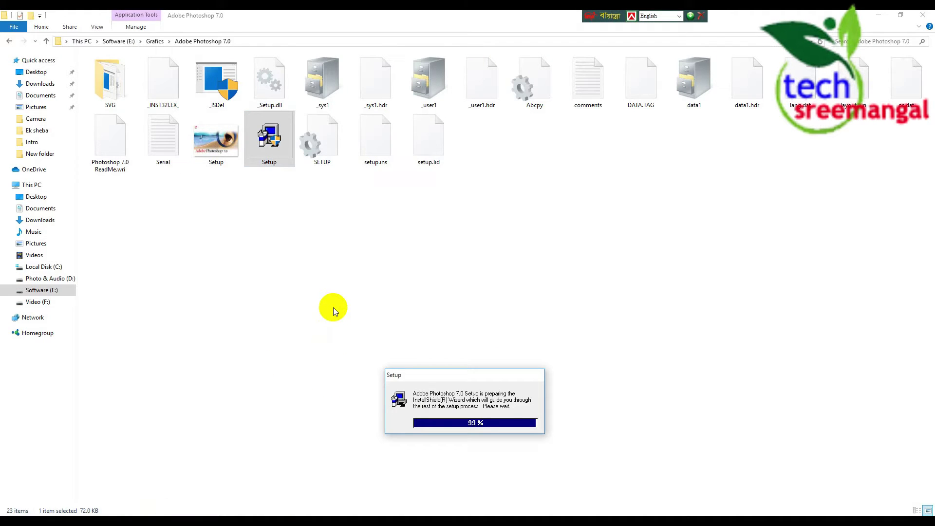
View the serial number in the Serial file, close Notepad, and minimize Explorer
double_click(169, 135)
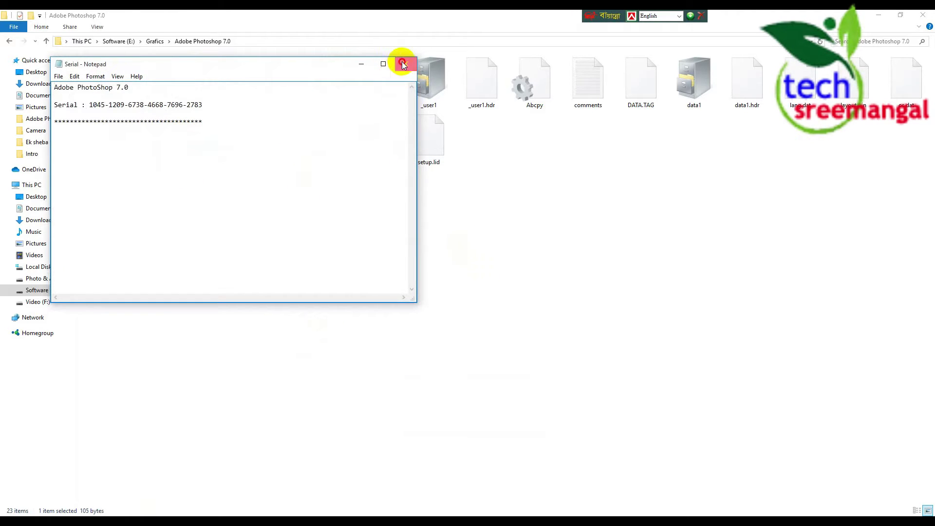
left_click(405, 64)
left_click(145, 521)
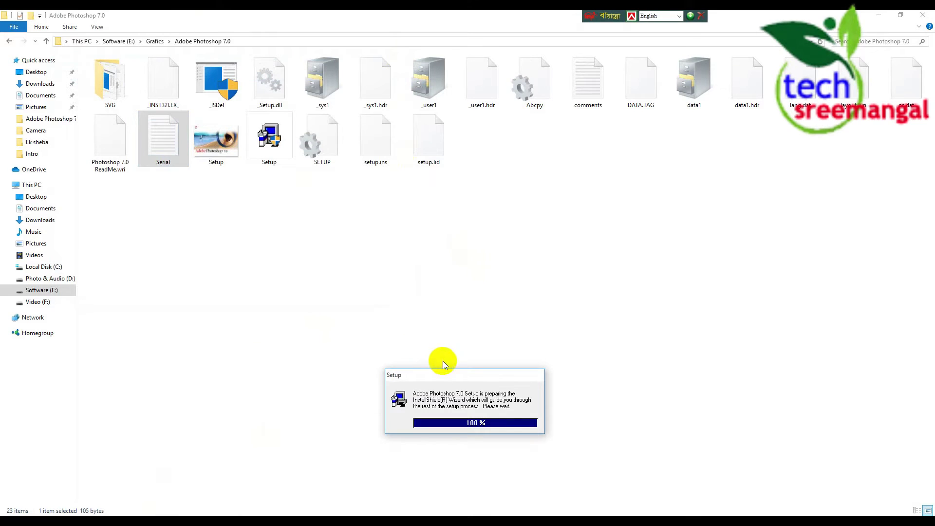
left_click(874, 16)
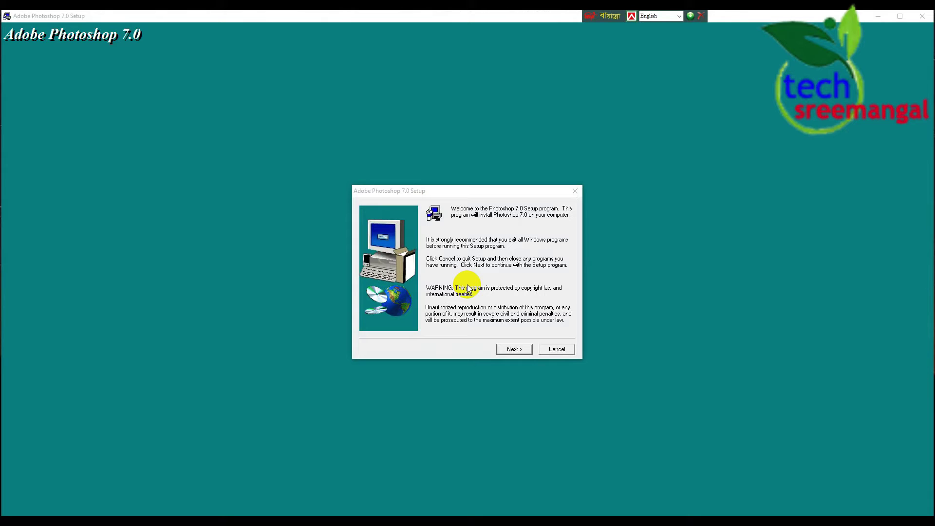
Pass the welcome page and close-Adobe notice, keep US English, and accept the licence agreement
left_click(513, 256)
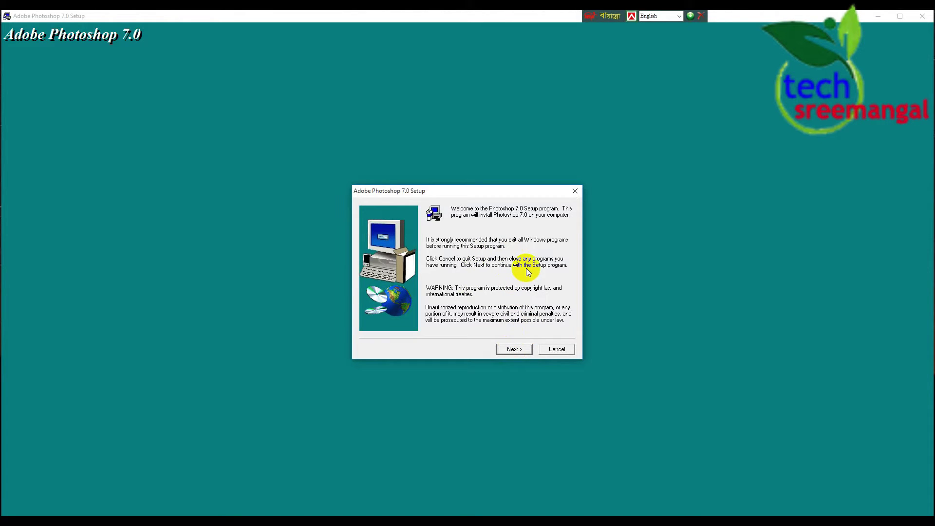
left_click(513, 350)
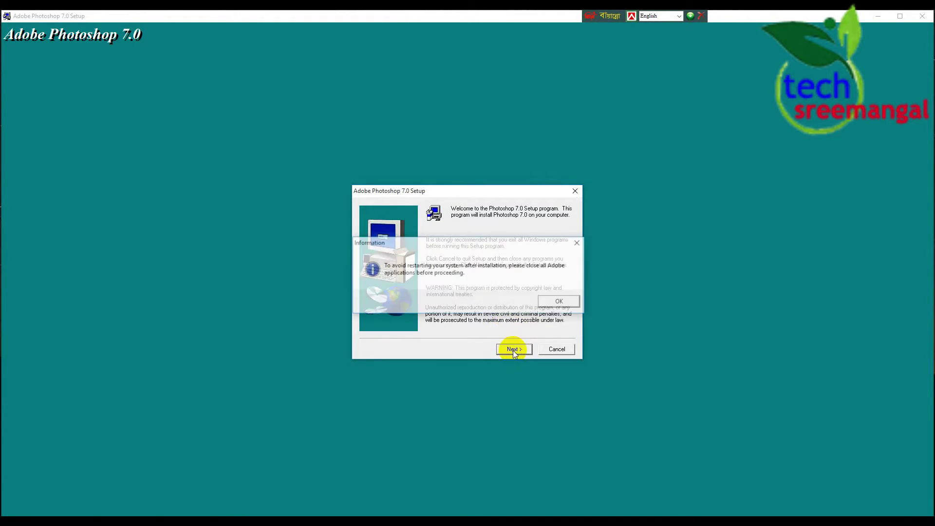
left_click(576, 304)
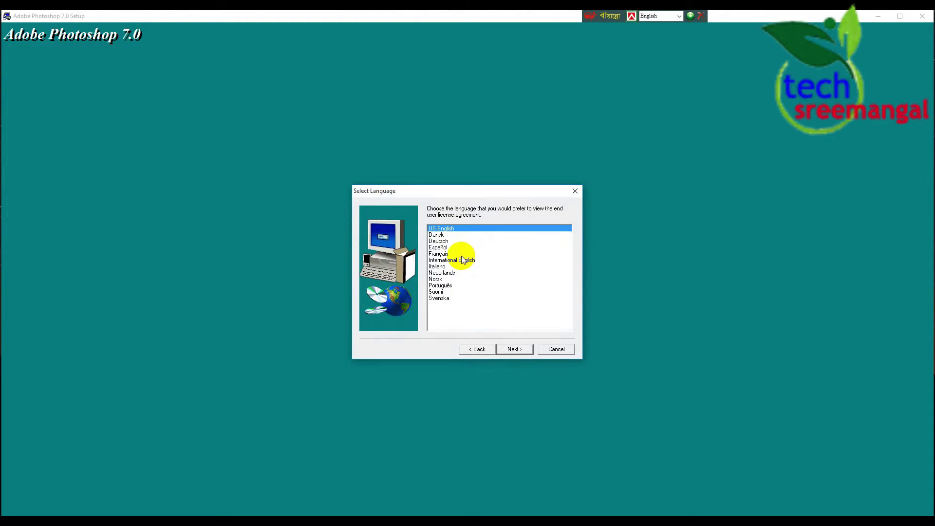
left_click(514, 349)
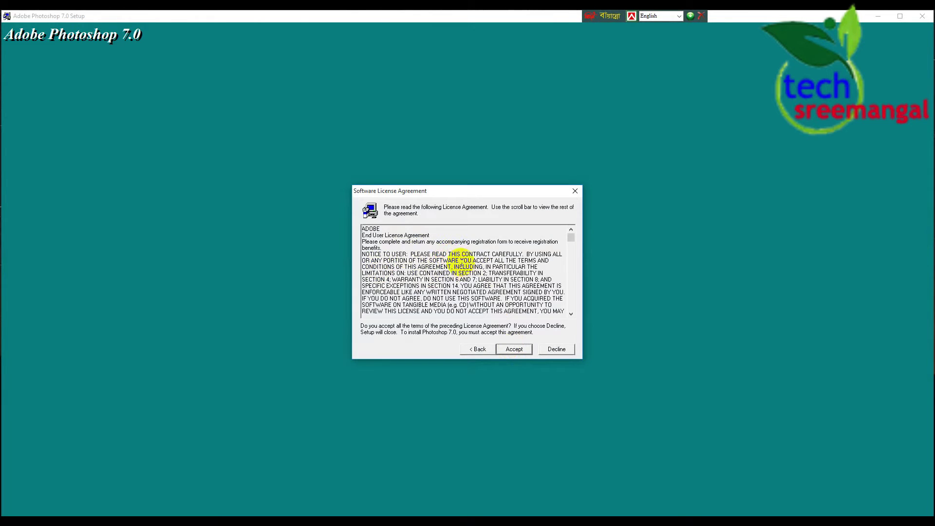
left_click(518, 352)
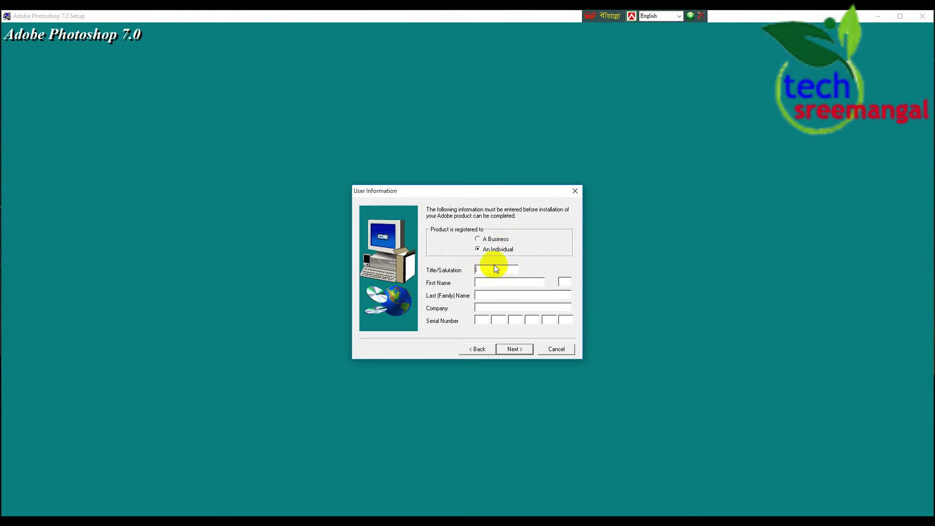
Enter the title, the user's first and last name, and company 'starcomputer' on User Information
left_click(488, 271)
mouse_move(498, 192)
left_mouse_down()
mouse_move(507, 191)
mouse_move(485, 198)
left_mouse_up()
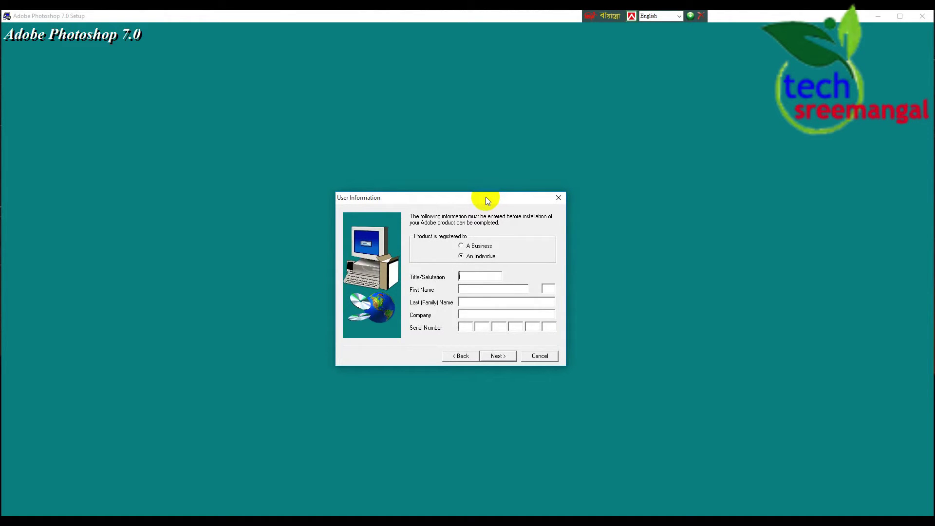
left_click_drag(486, 198, 492, 201)
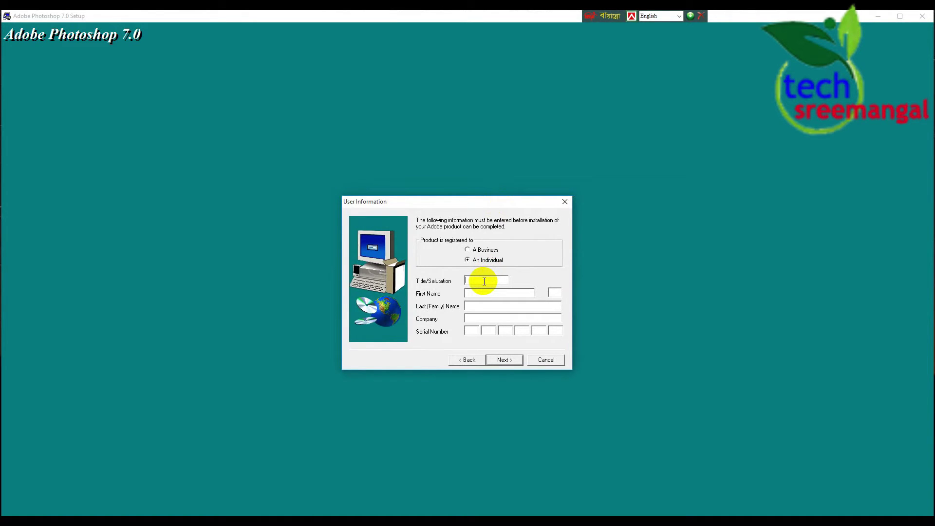
type("t")
key("Tab")
type("starcomputer")
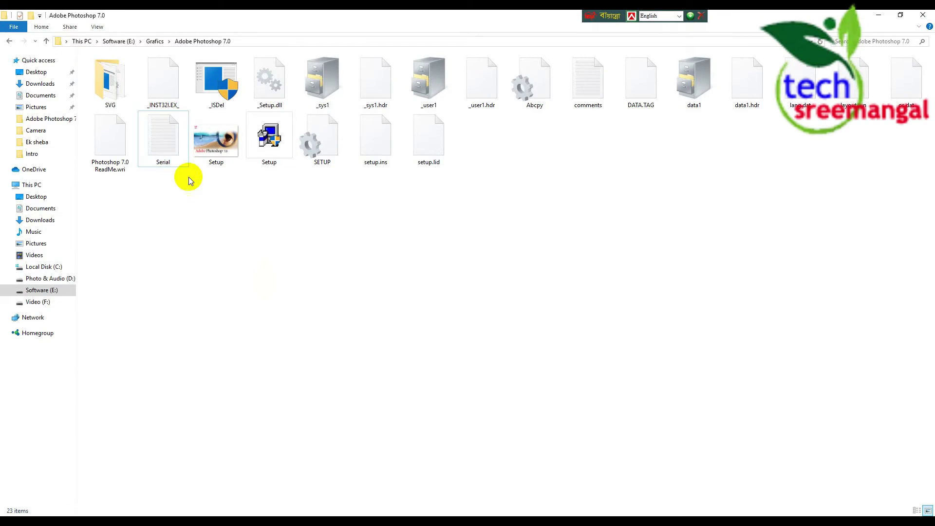
Open the Serial file and paste its first two serial groups into the setup's serial boxes
double_click(161, 143)
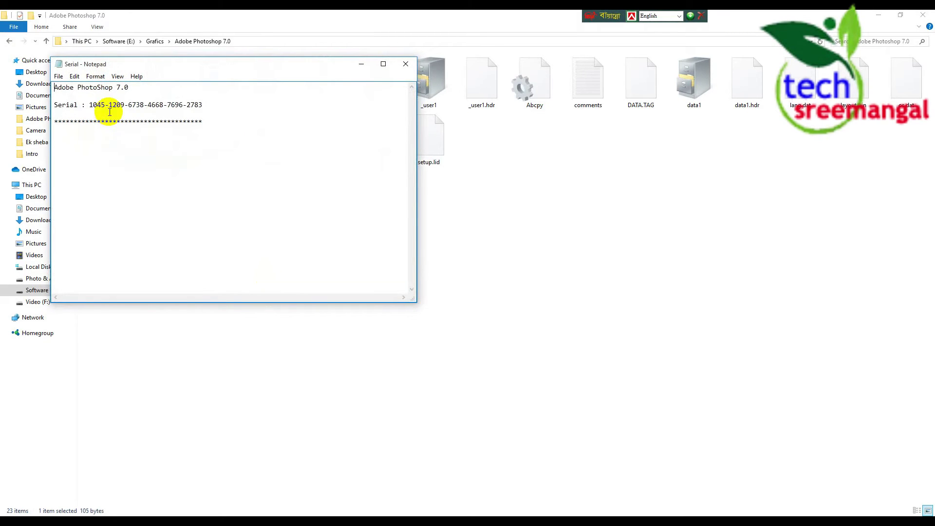
left_click_drag(106, 104, 89, 105)
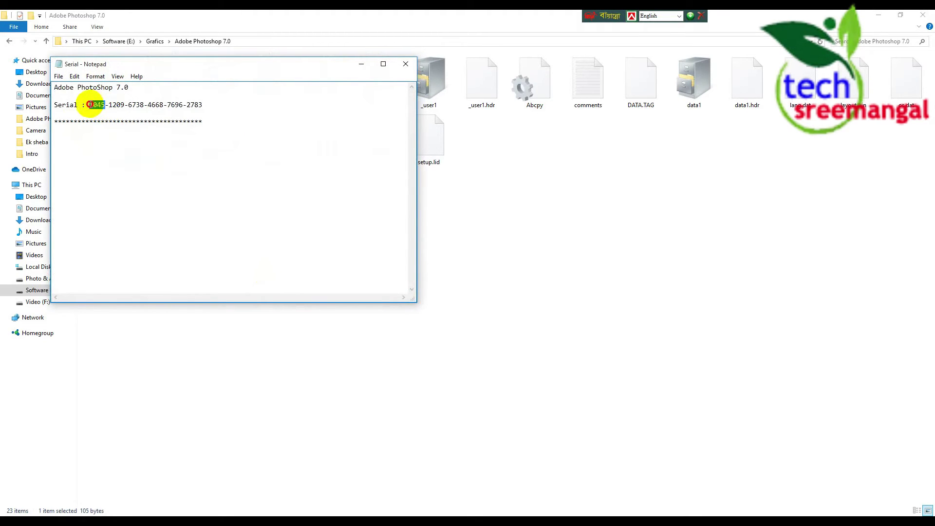
right_click(96, 105)
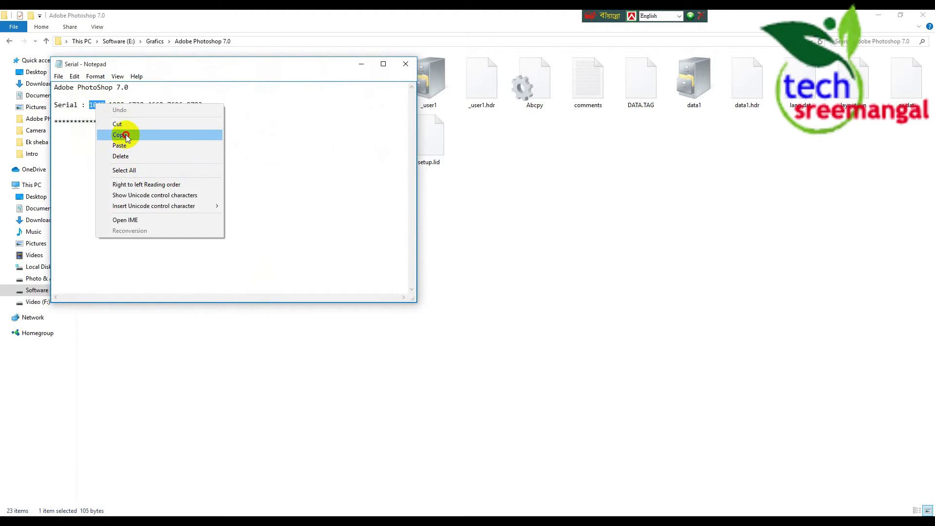
left_click(128, 138)
left_click(172, 522)
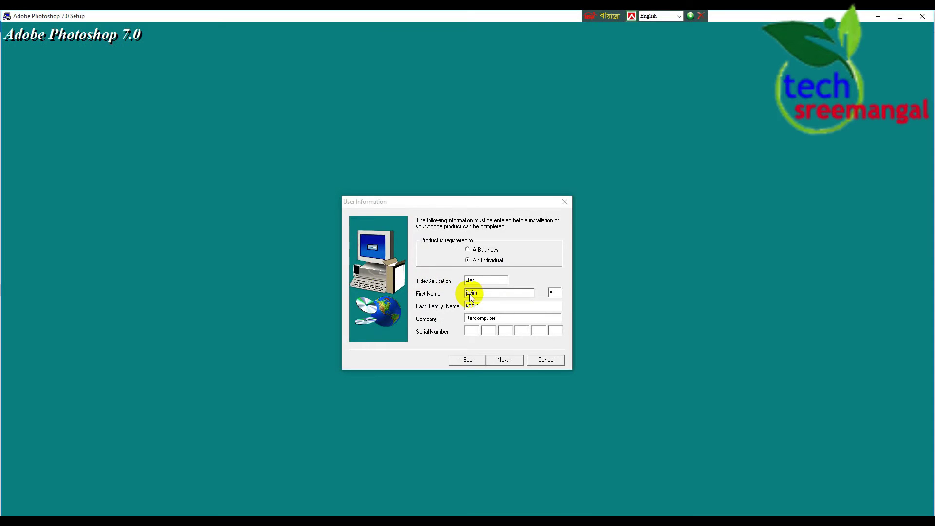
left_click(471, 331)
right_click(474, 330)
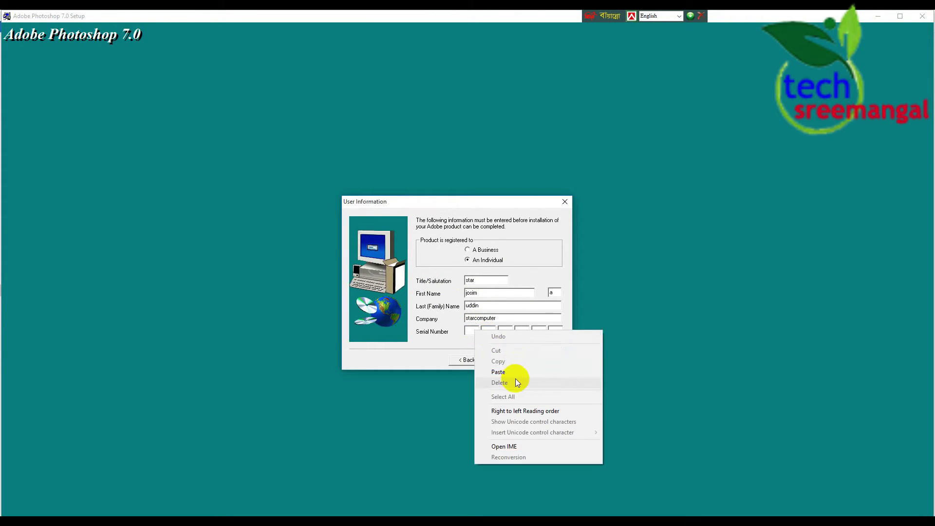
left_click(511, 372)
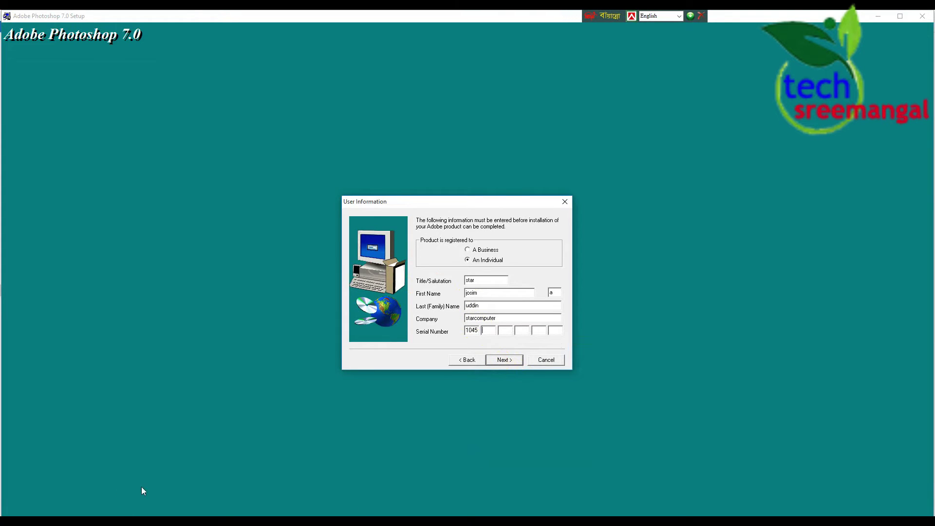
left_click(878, 20)
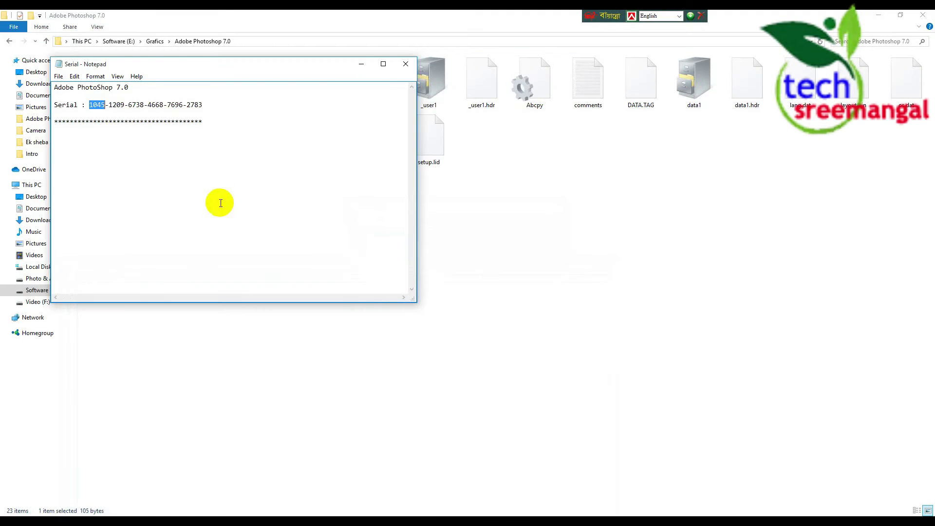
left_click_drag(124, 105, 109, 105)
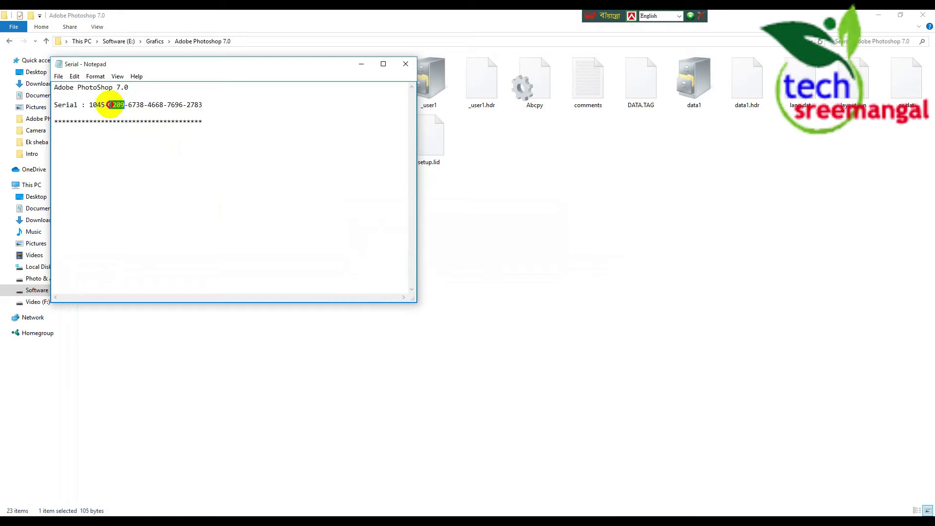
right_click(118, 107)
left_click(151, 140)
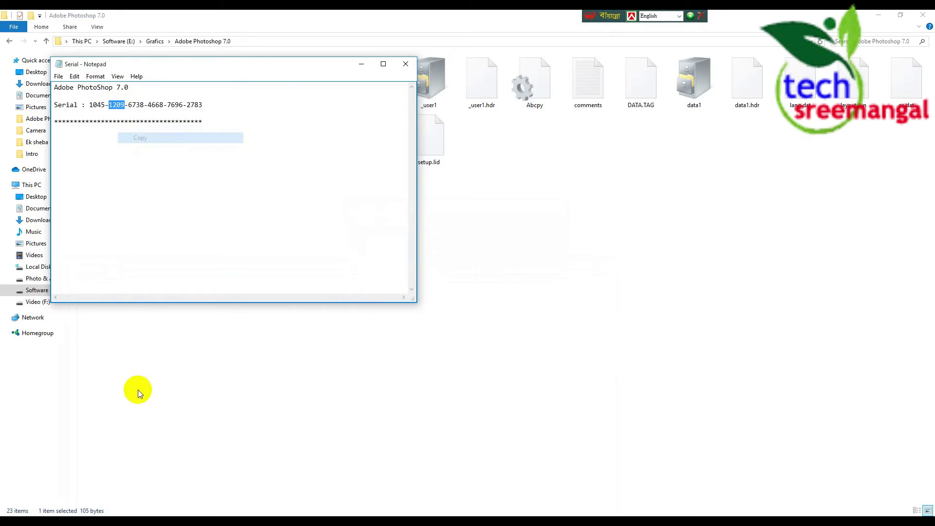
left_click(122, 521)
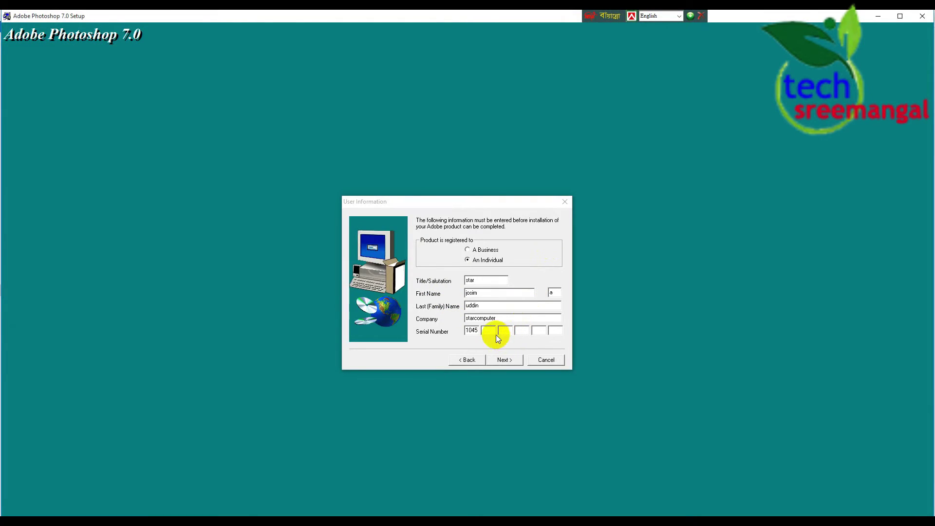
right_click(491, 331)
left_click(521, 375)
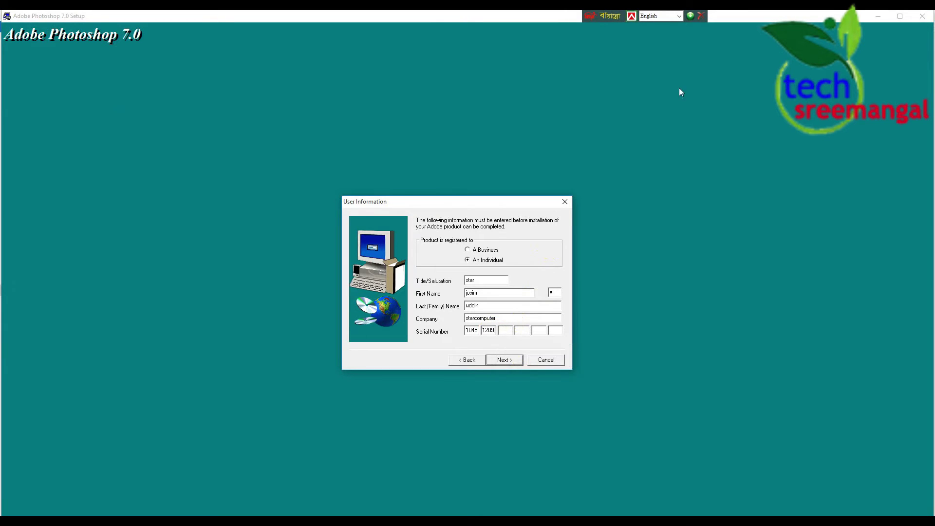
Copy the third and fourth serial groups from Notepad into their setup boxes
left_click(878, 17)
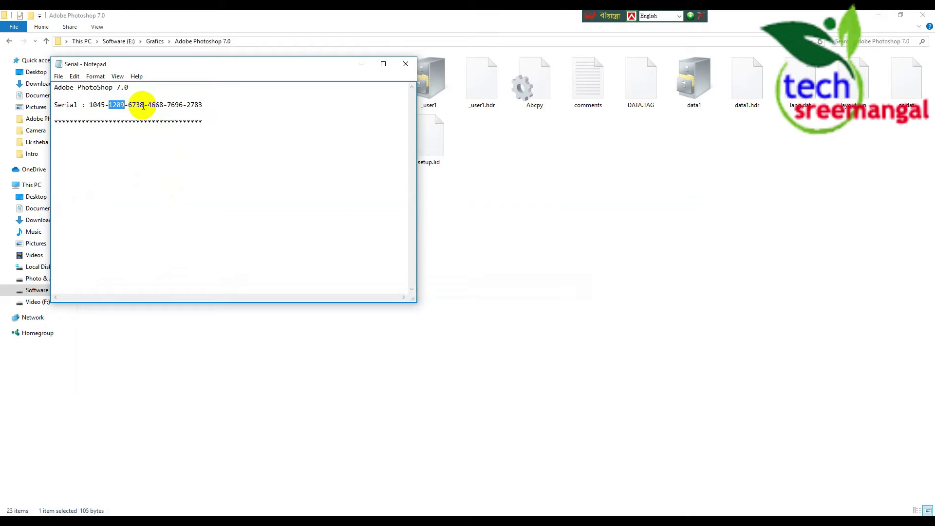
double_click(133, 105)
right_click(134, 105)
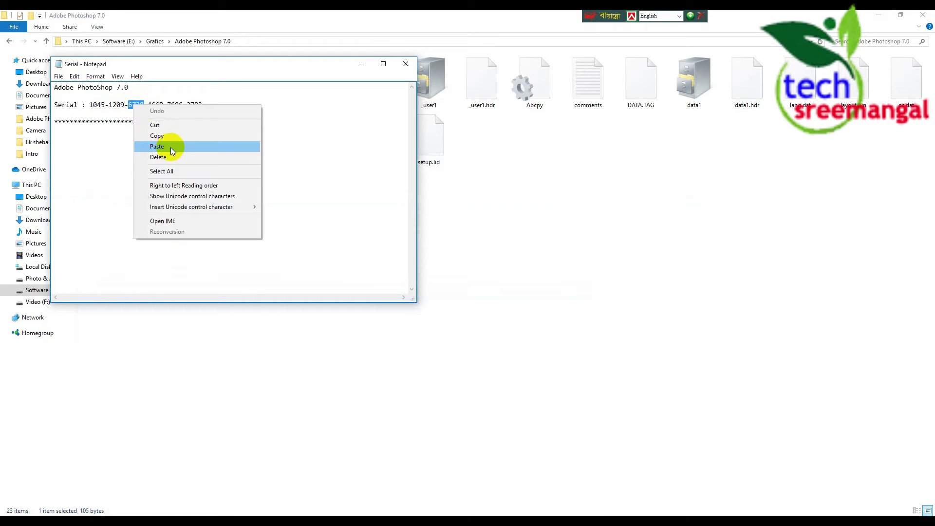
left_click(165, 135)
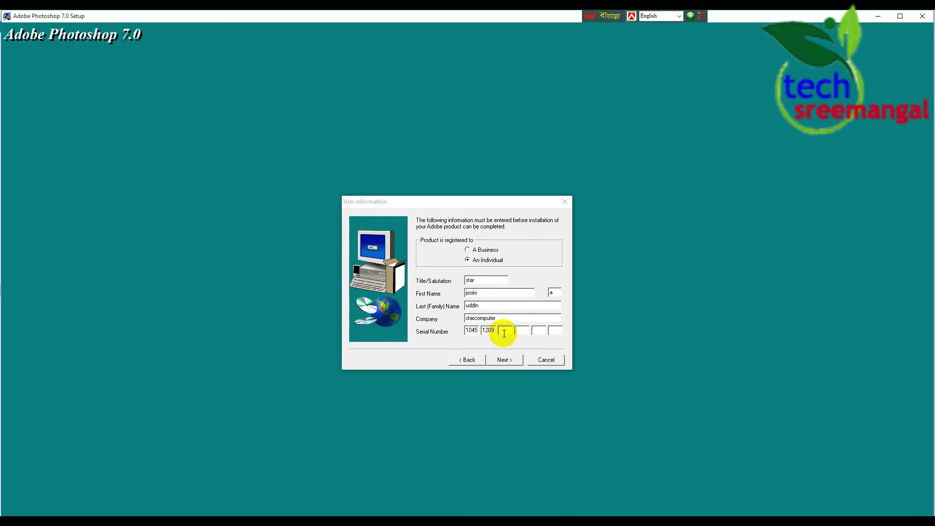
left_click(502, 330)
right_click(501, 331)
left_click(526, 371)
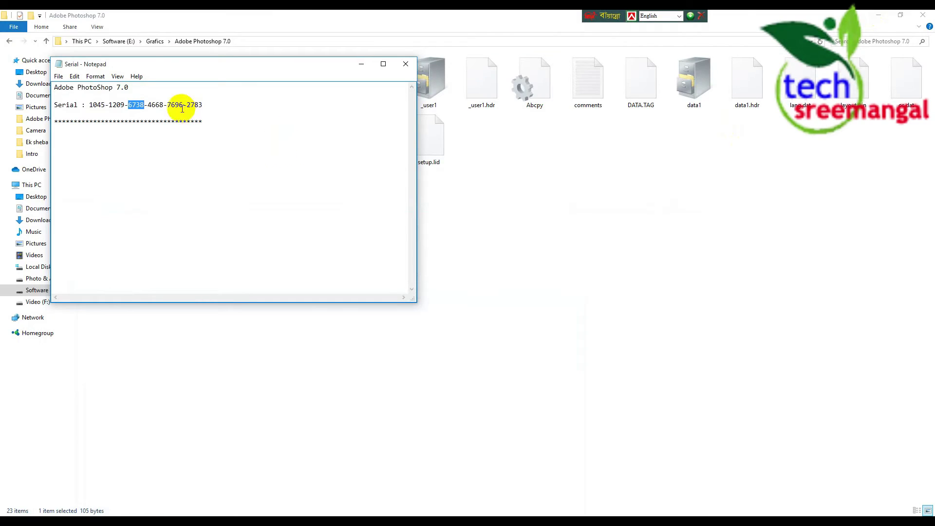
left_click_drag(163, 105, 149, 104)
right_click(150, 104)
left_click(179, 135)
key("alt+Tab")
left_click(523, 331)
right_click(522, 330)
left_click(555, 373)
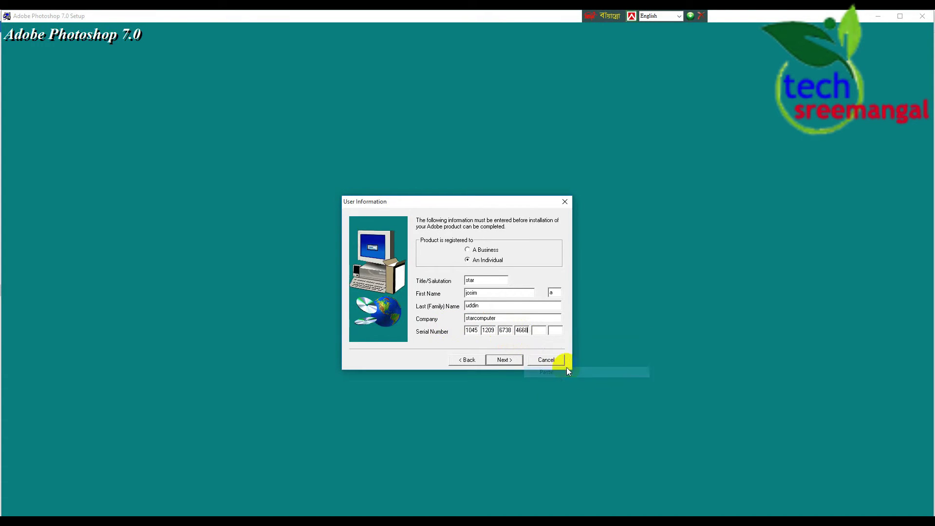
Copy the fifth serial group from Notepad into the fifth serial box
left_click(872, 20)
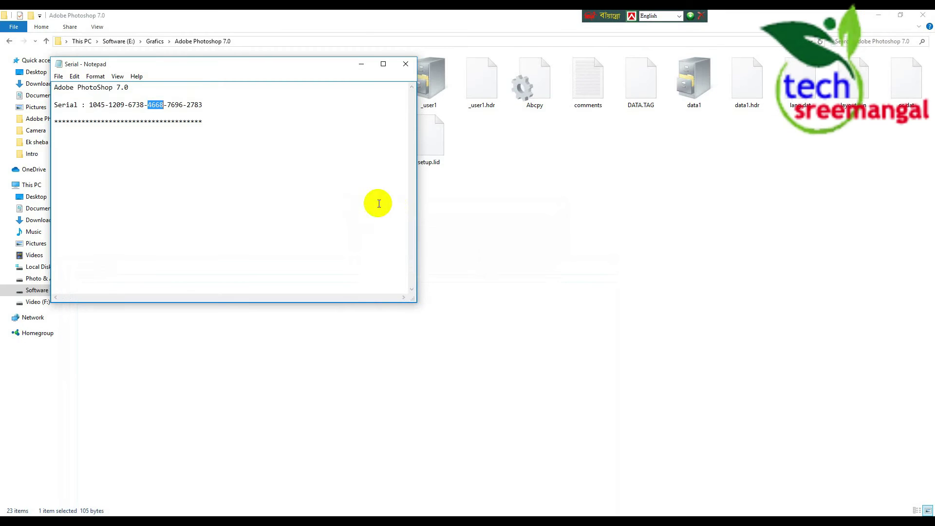
double_click(176, 103)
right_click(176, 102)
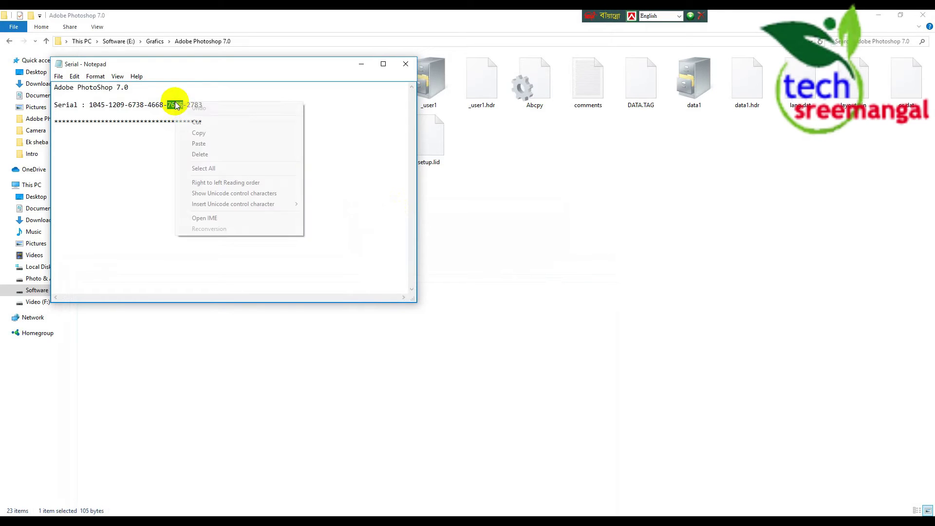
left_click(192, 141)
key("alt+Tab")
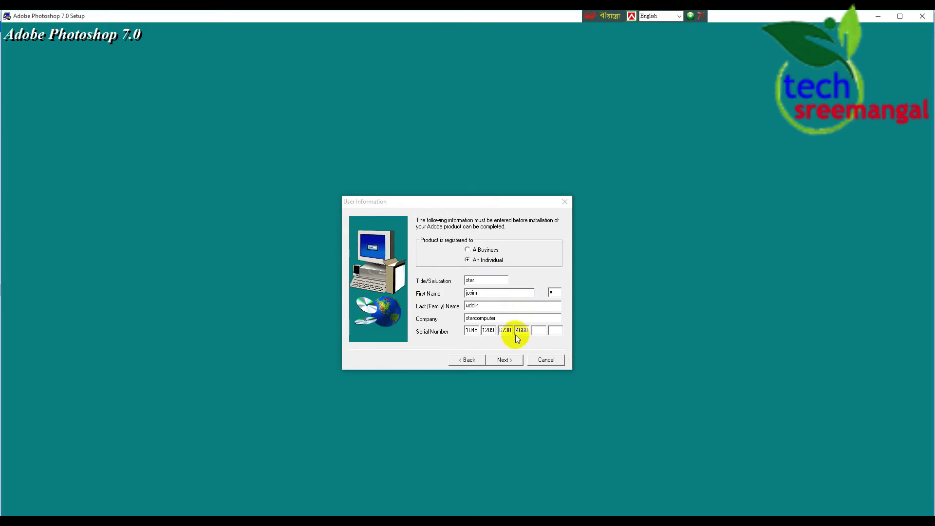
right_click(536, 329)
left_click(561, 371)
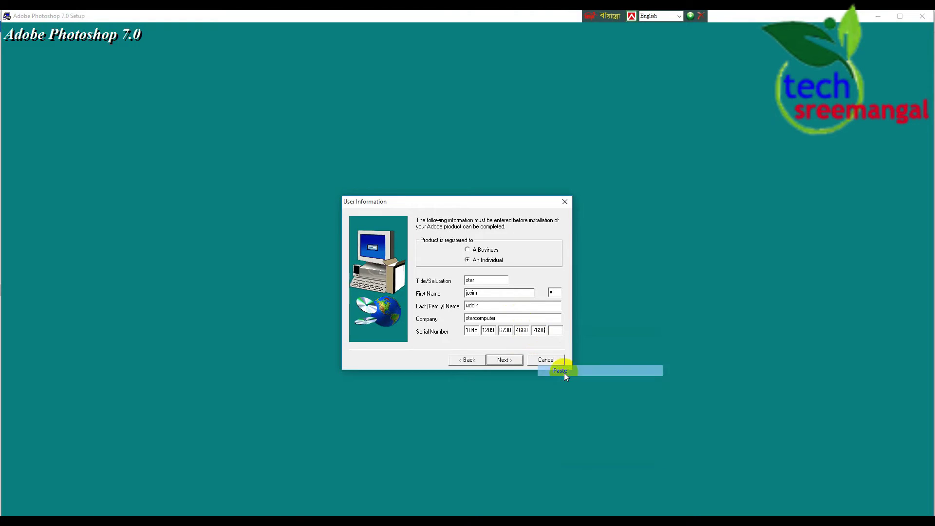
left_click(879, 17)
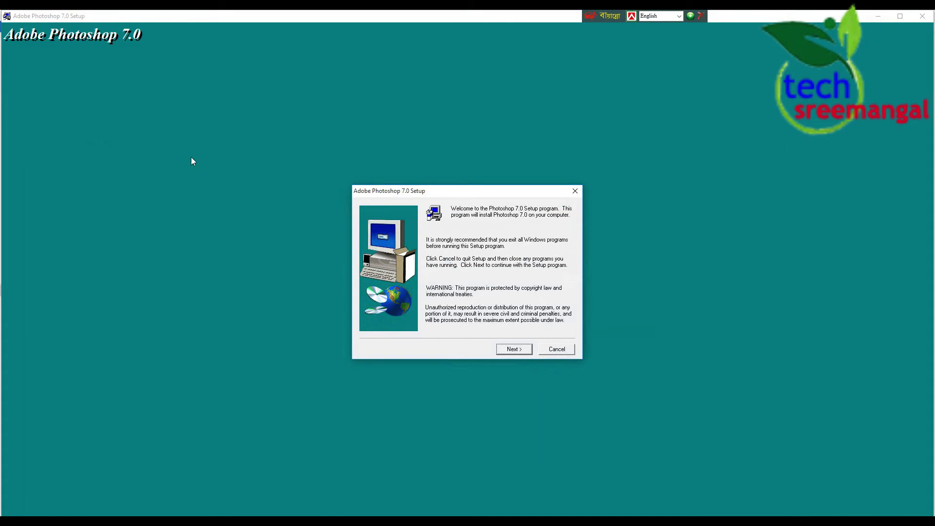
Copy the last serial group and quit the duplicate setup welcome window
left_click(879, 17)
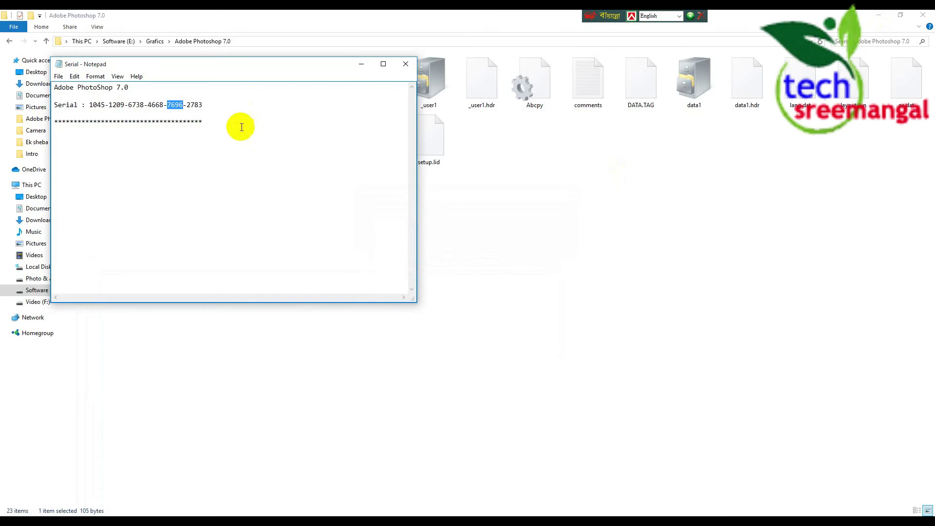
double_click(193, 104)
right_click(193, 103)
left_click(222, 135)
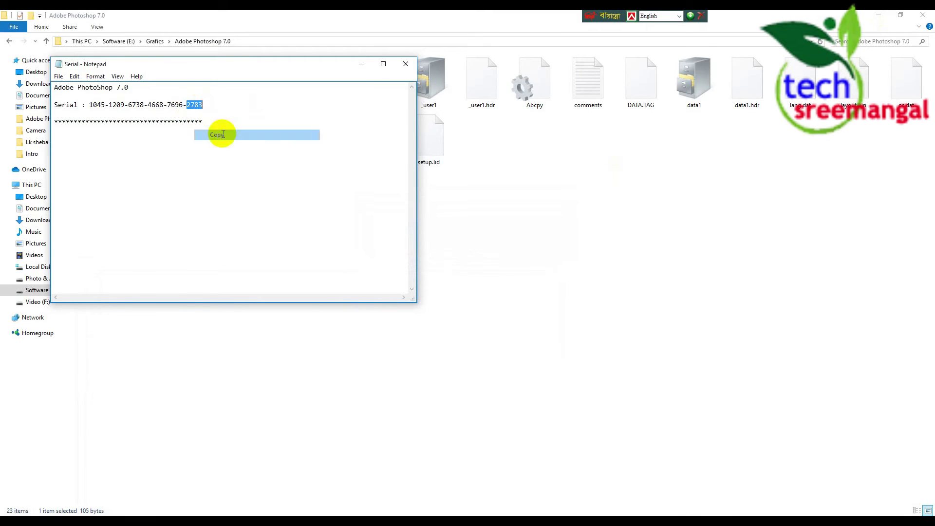
left_click(180, 521)
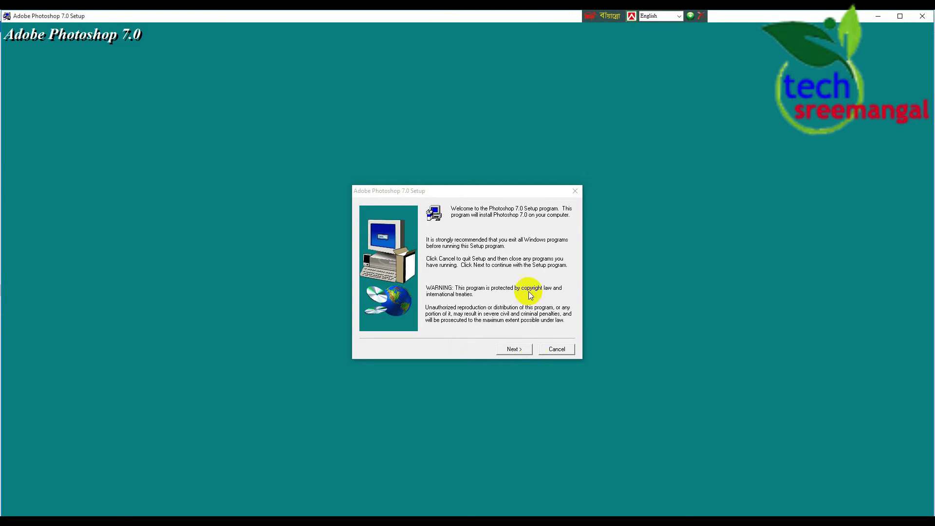
left_click(575, 191)
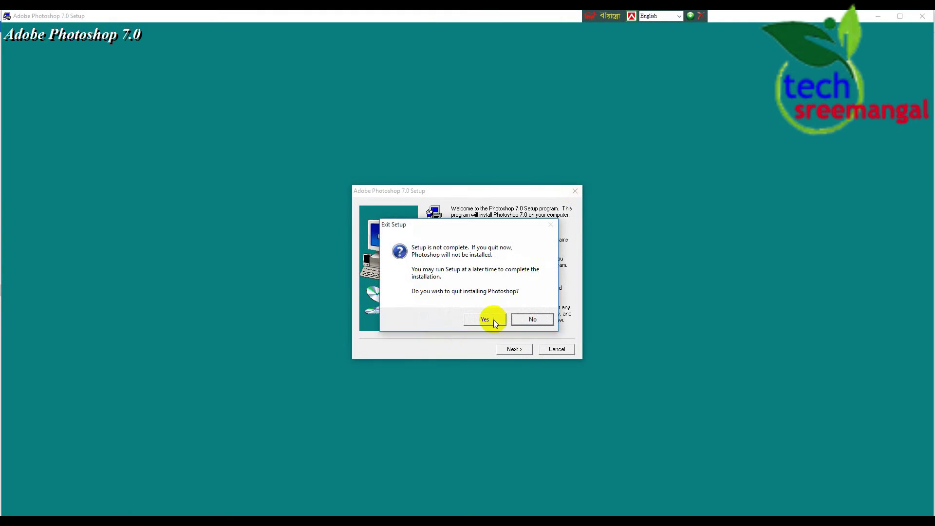
left_click(493, 317)
left_click(153, 520)
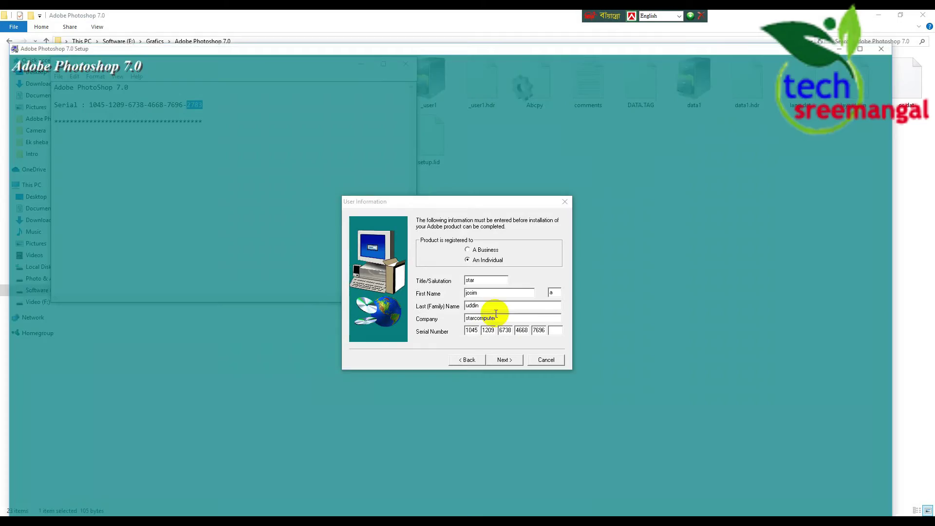
Paste the final group into the sixth serial box and move the compatibility prompt aside
left_click(554, 331)
right_click(554, 330)
left_click(578, 373)
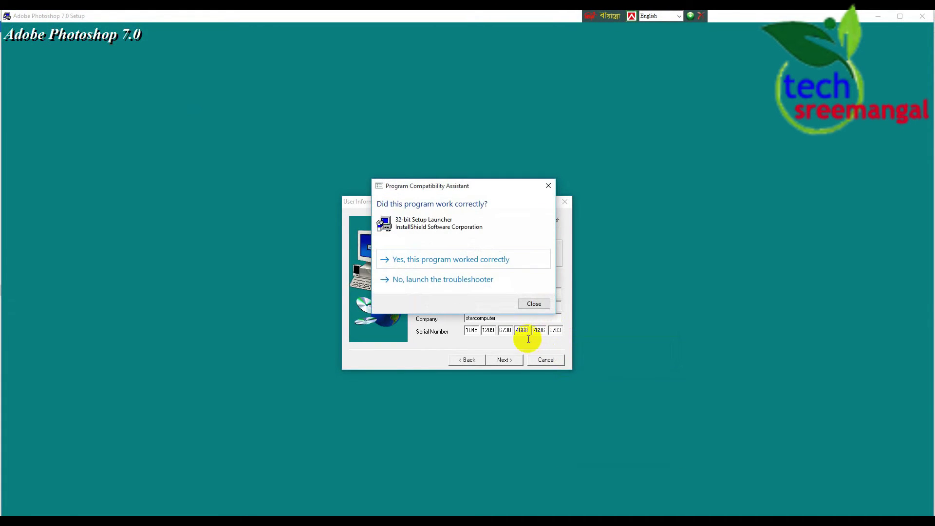
left_click_drag(495, 185, 609, 461)
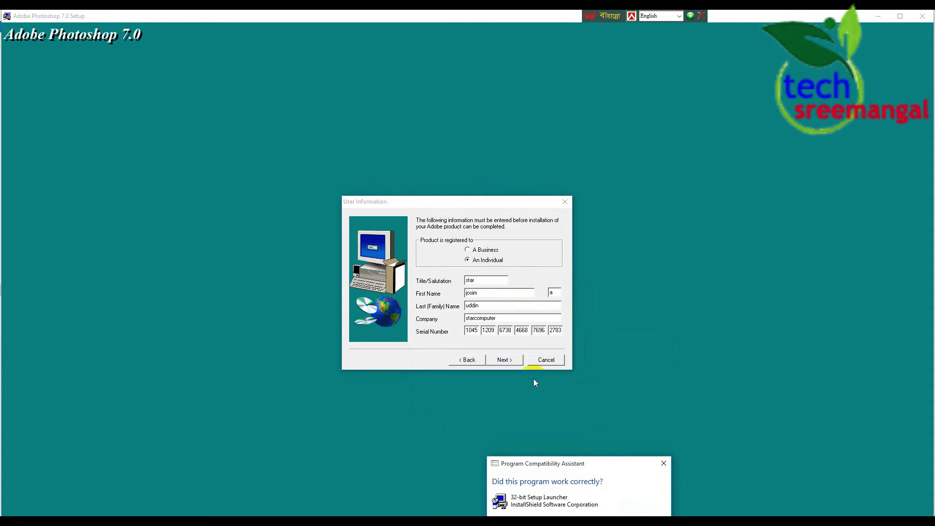
Confirm the registration details, keep Typical setup and default file types, and start copying files
left_click(507, 364)
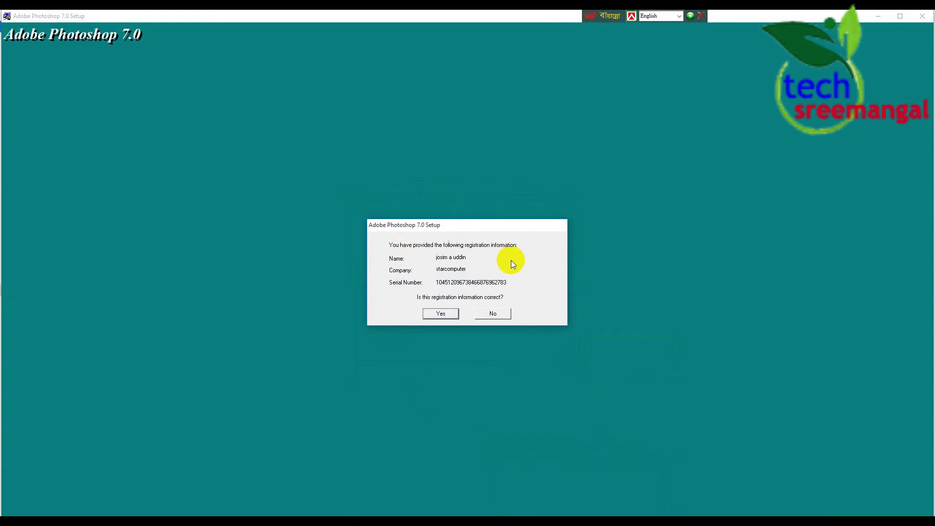
left_click(440, 314)
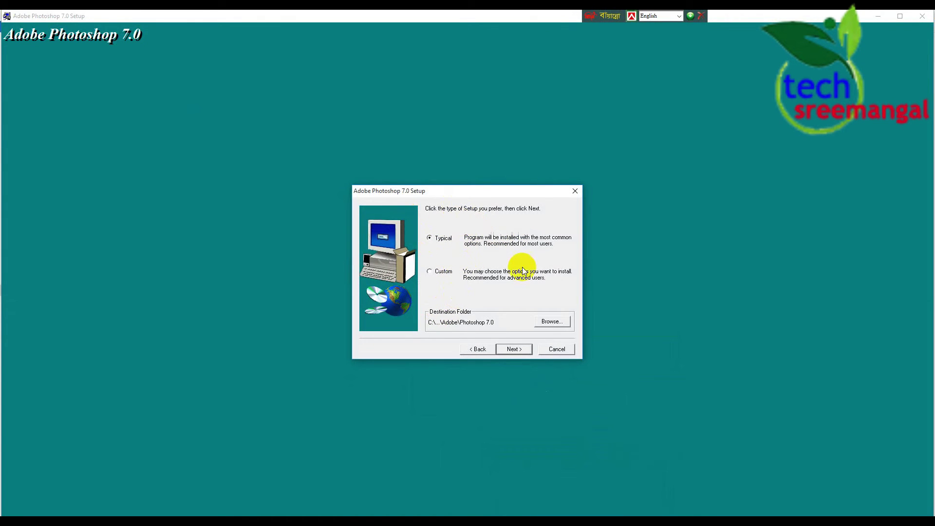
left_click(513, 350)
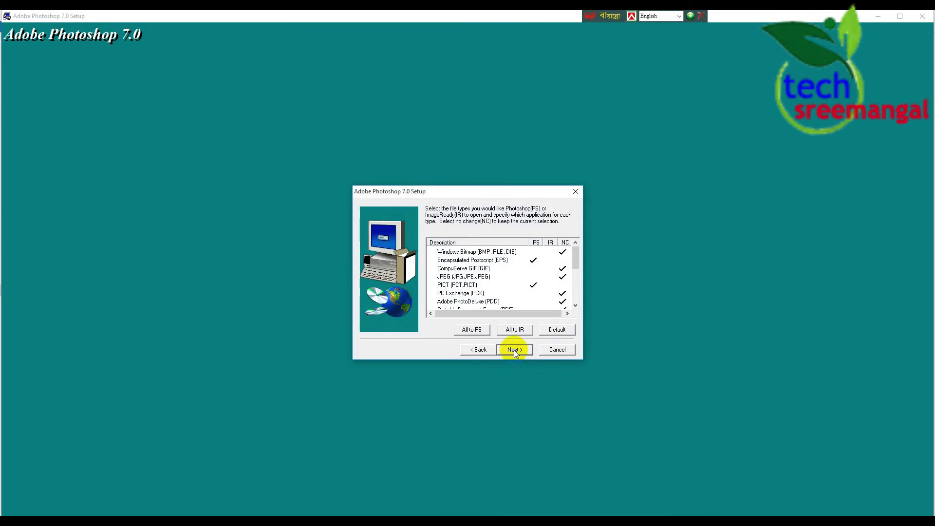
left_click(513, 350)
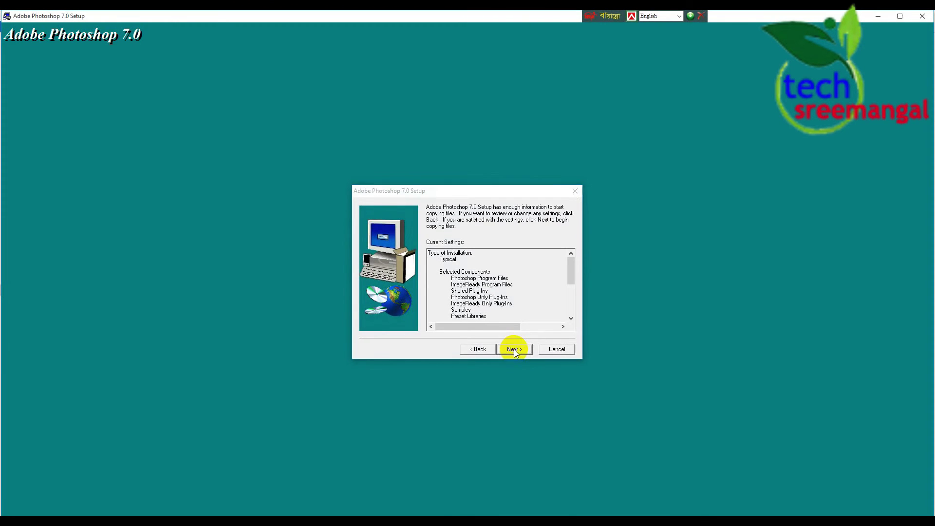
left_click(513, 349)
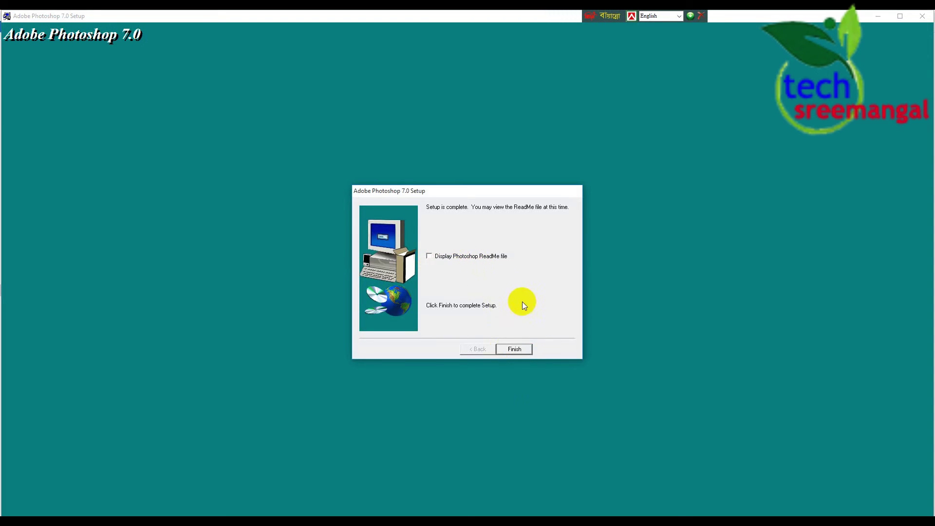
Finish the installation with the ReadMe option unchecked
left_click(517, 349)
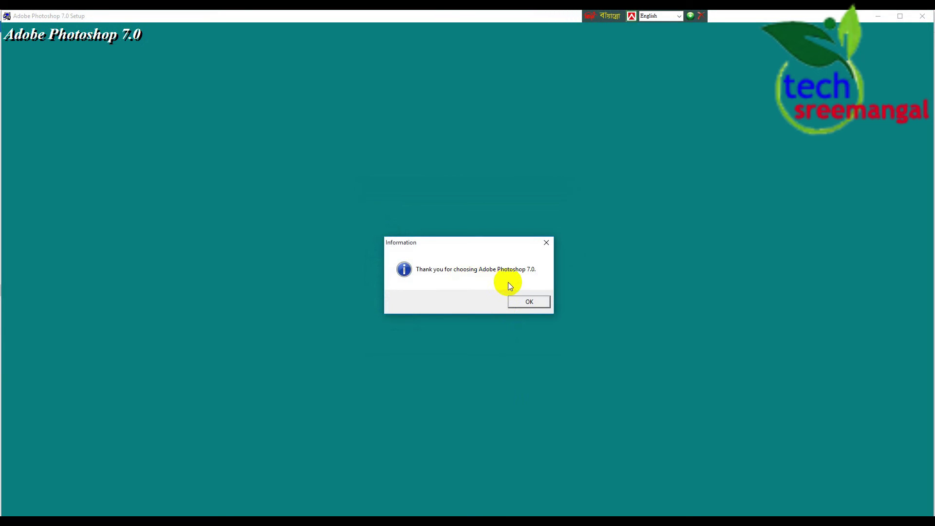
Finish Photoshop 7.0 setup, close the serial notes, and show recently added apps in Start
left_click(530, 301)
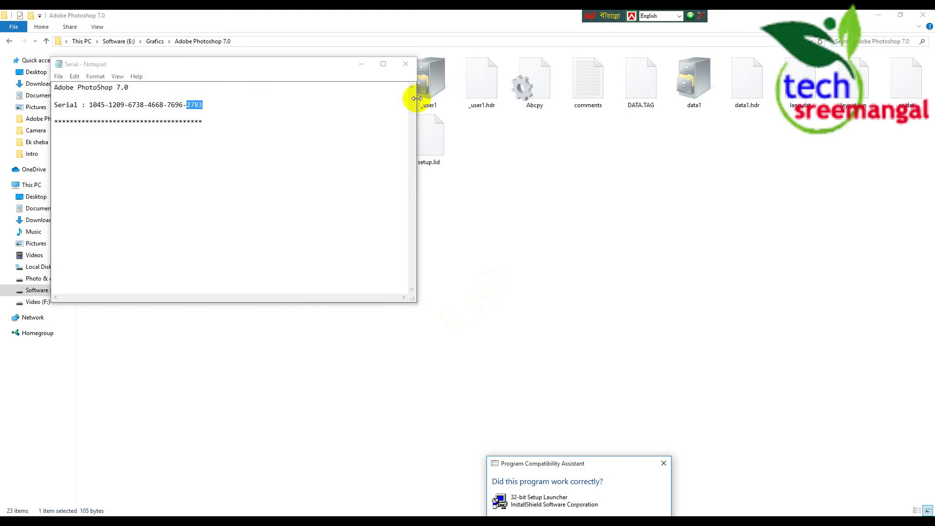
left_click(405, 63)
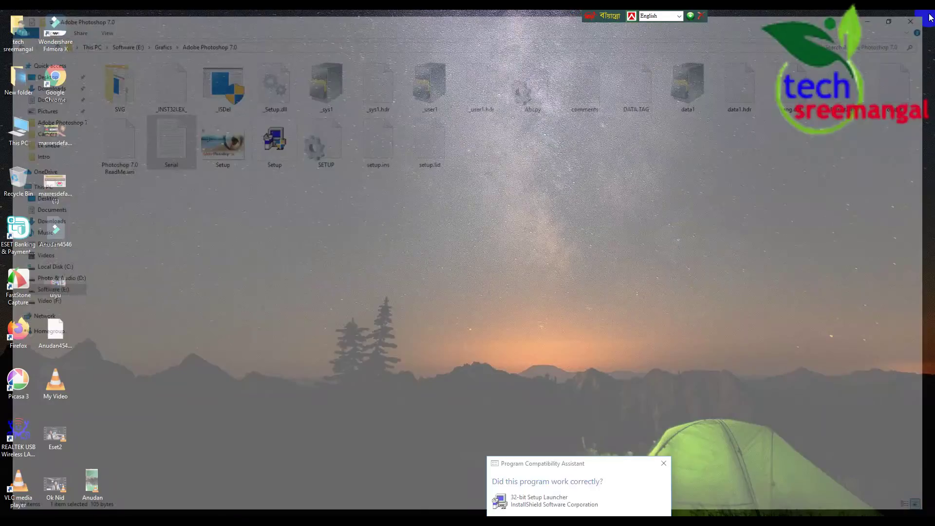
left_click(929, 18)
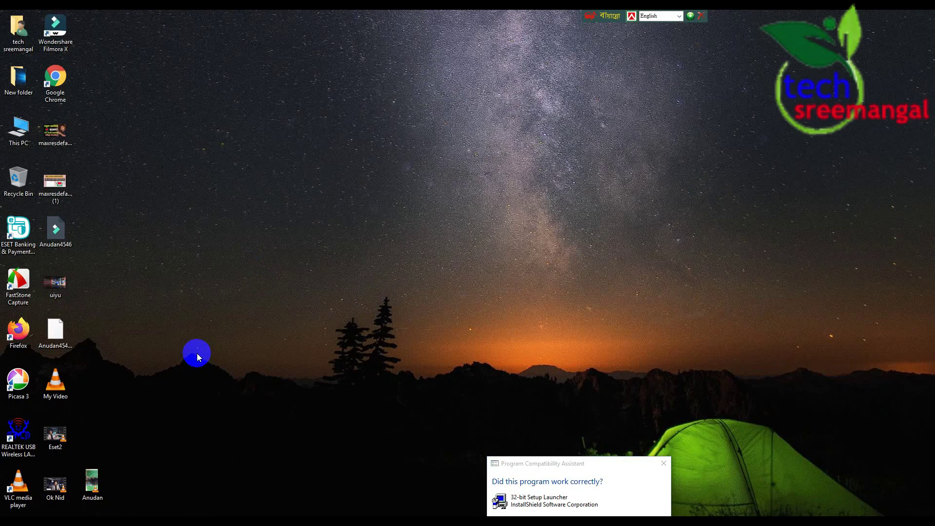
left_click(13, 521)
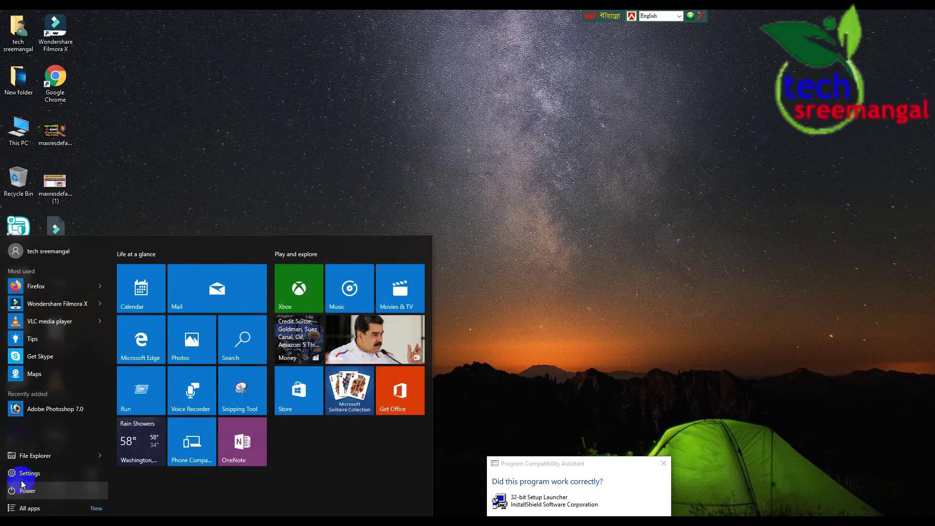
Launch Photoshop 7.0 and get past the scratch-volume warning and online registration prompt
left_click(46, 407)
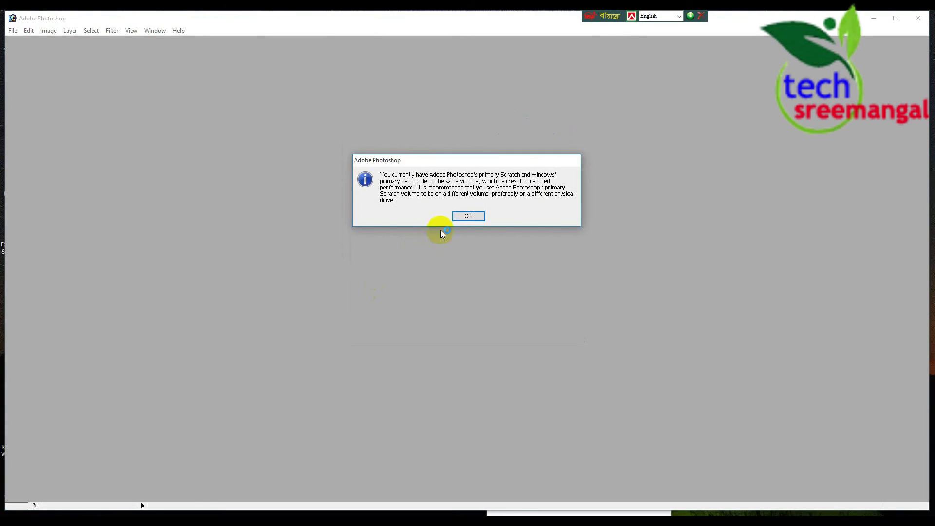
left_click(465, 216)
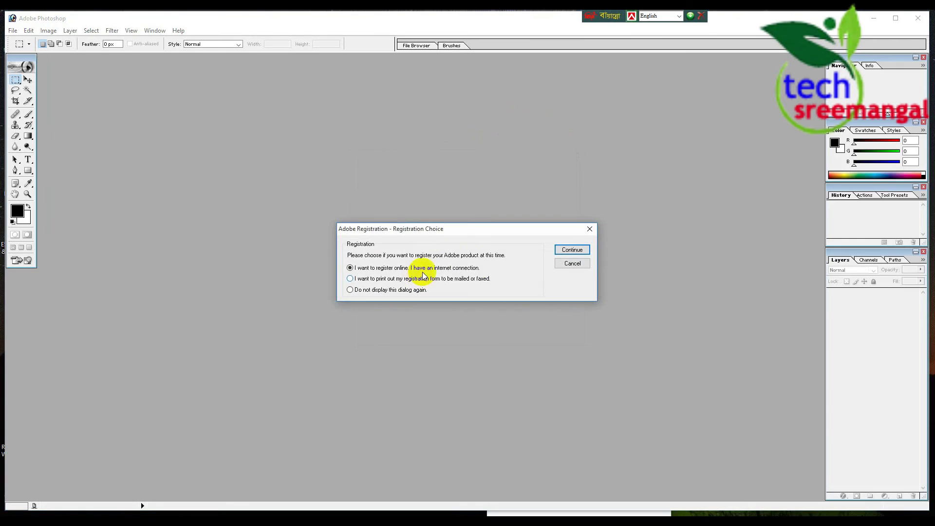
left_click(580, 251)
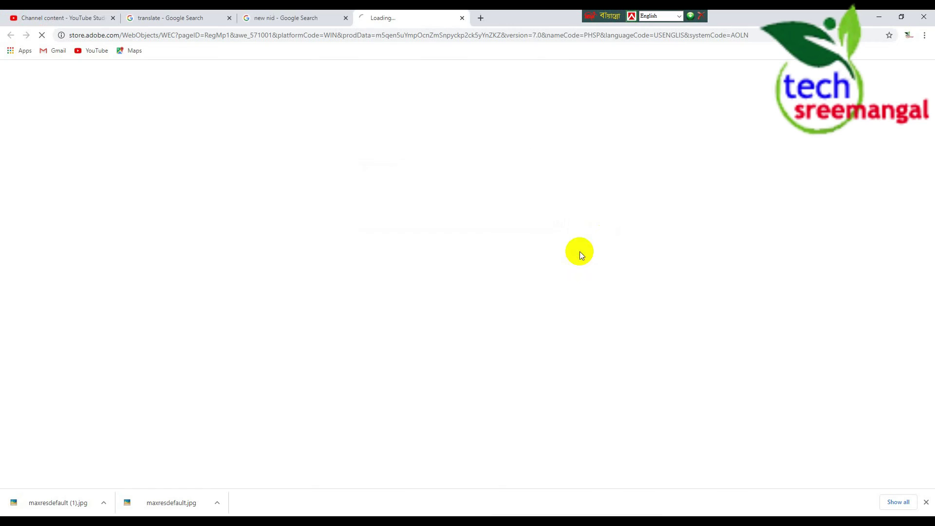
left_click(464, 18)
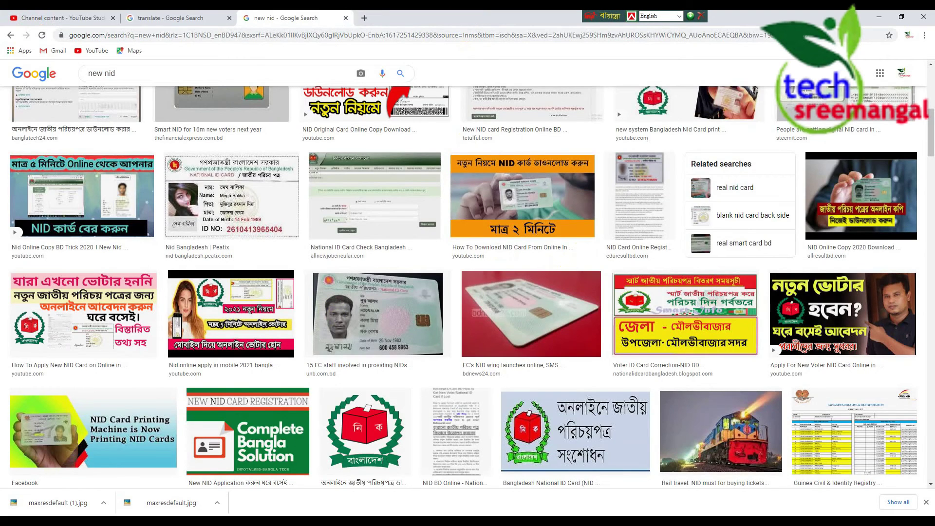
key("alt+Tab")
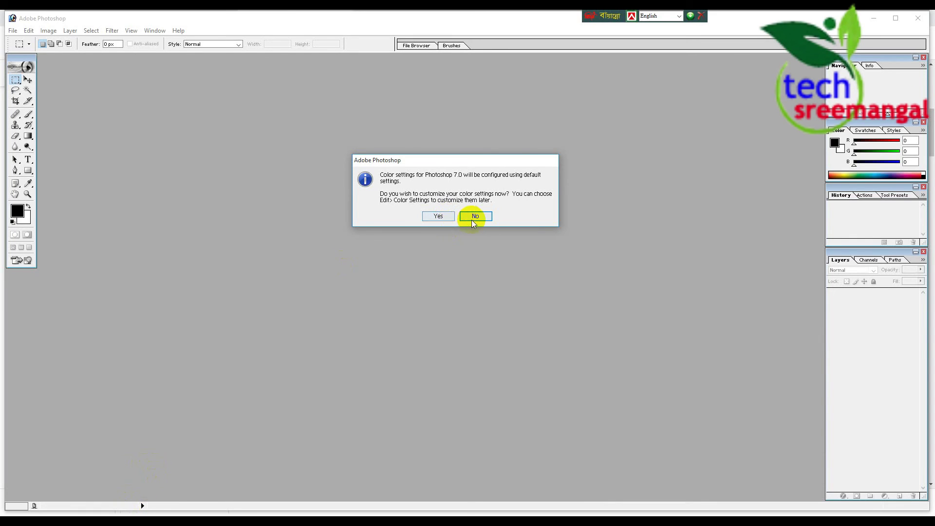
Accept the Web Graphics Defaults colour settings and bring up the Open dialog
left_click(439, 216)
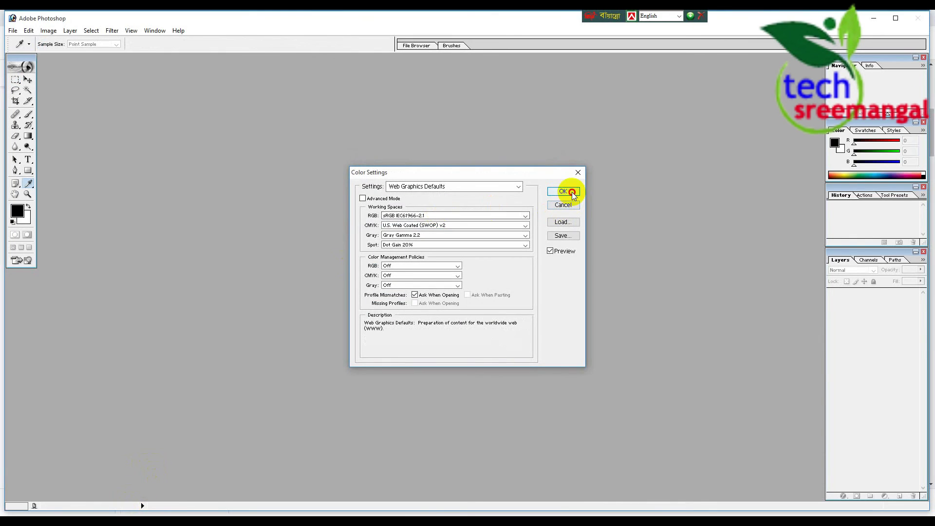
left_click(566, 192)
double_click(354, 212)
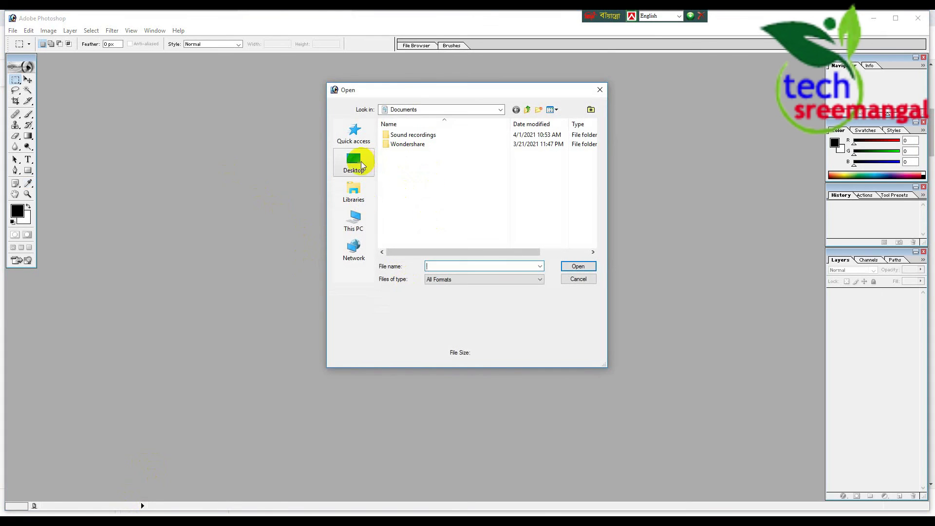
Browse Desktop > New folder > Wondershare Filmora 10.0.0.94 in the Open dialog
left_click(364, 162)
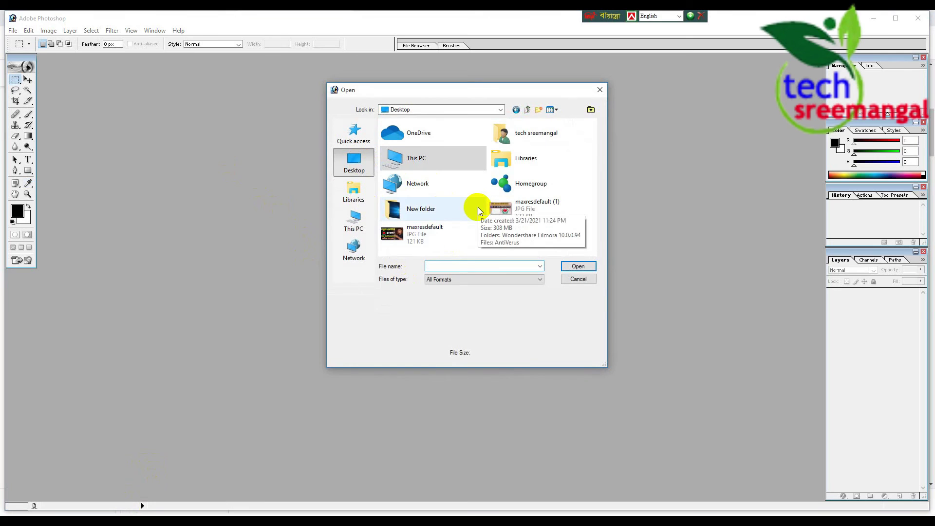
left_click(420, 215)
double_click(420, 215)
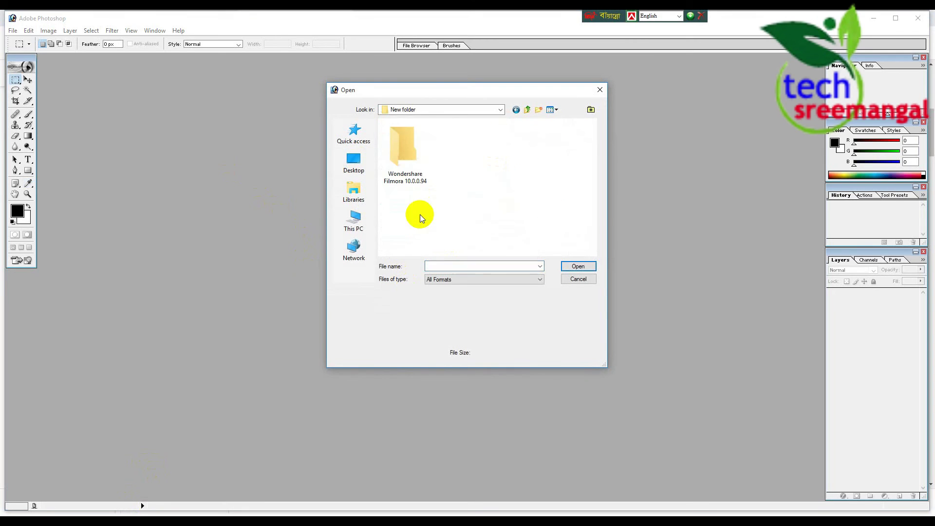
double_click(411, 149)
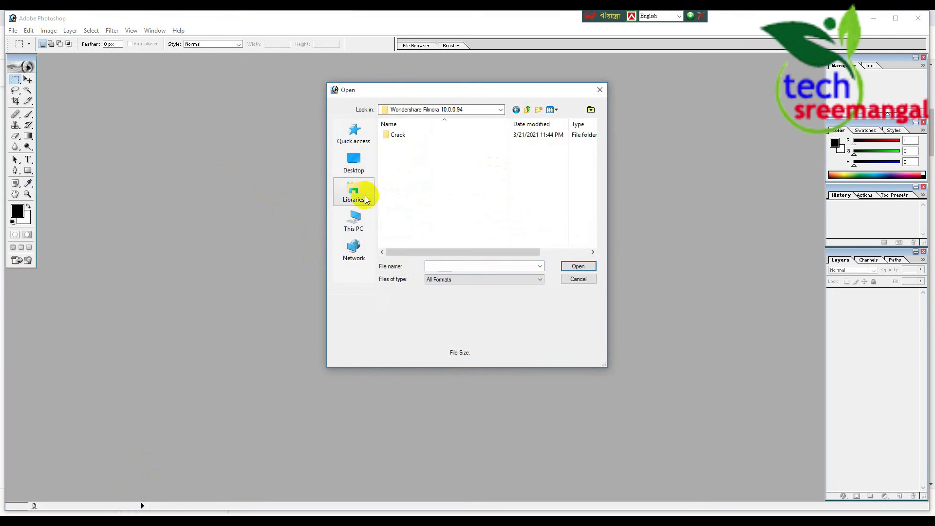
Close the Open dialog, maximize Photoshop, and dock the Tools palette at the top-left
left_click(599, 89)
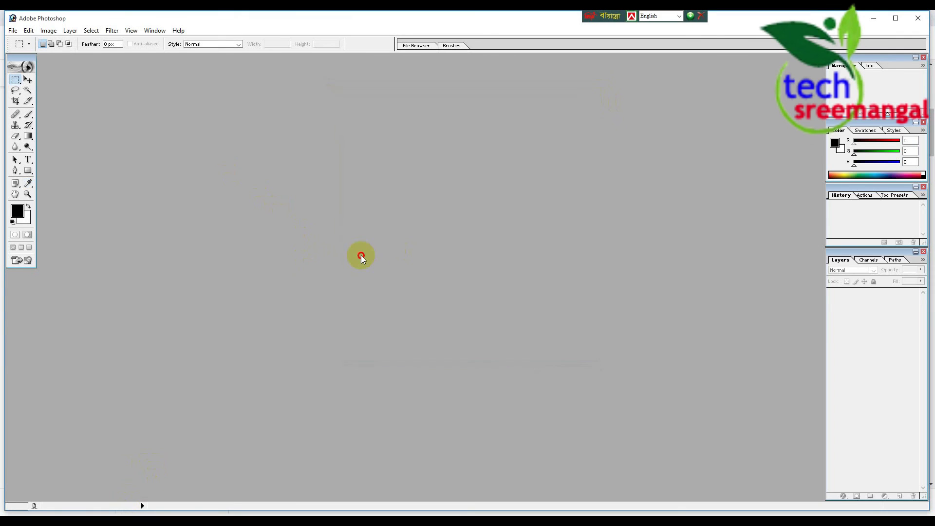
double_click(453, 21)
left_click_drag(17, 56, 10, 52)
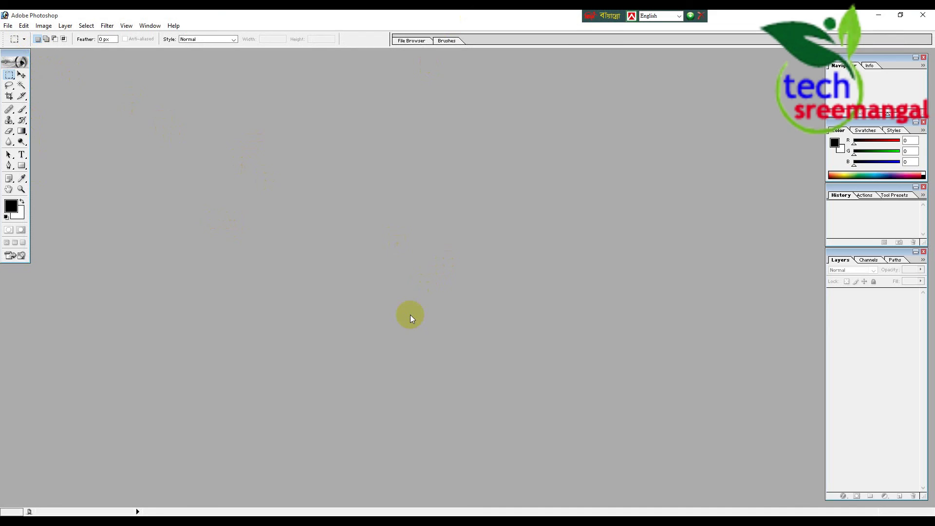
In the Open dialog, navigate to This PC > Photo & Audio (D:) > DCIM > Camera
double_click(442, 220)
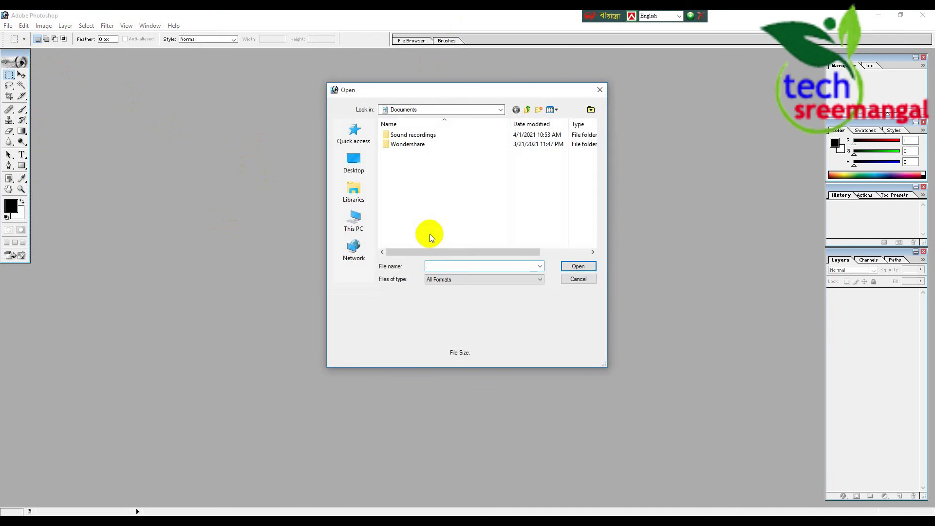
left_click(352, 221)
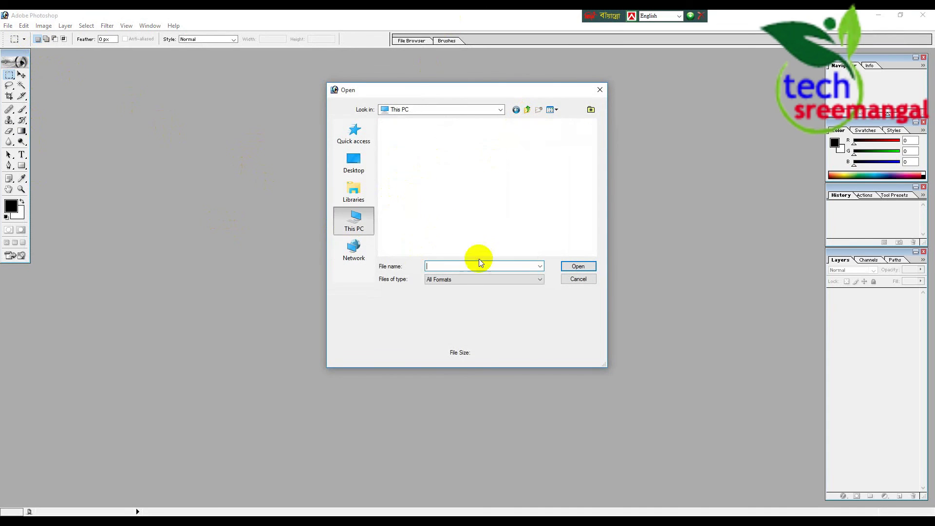
scroll(431, 208, "down", 5)
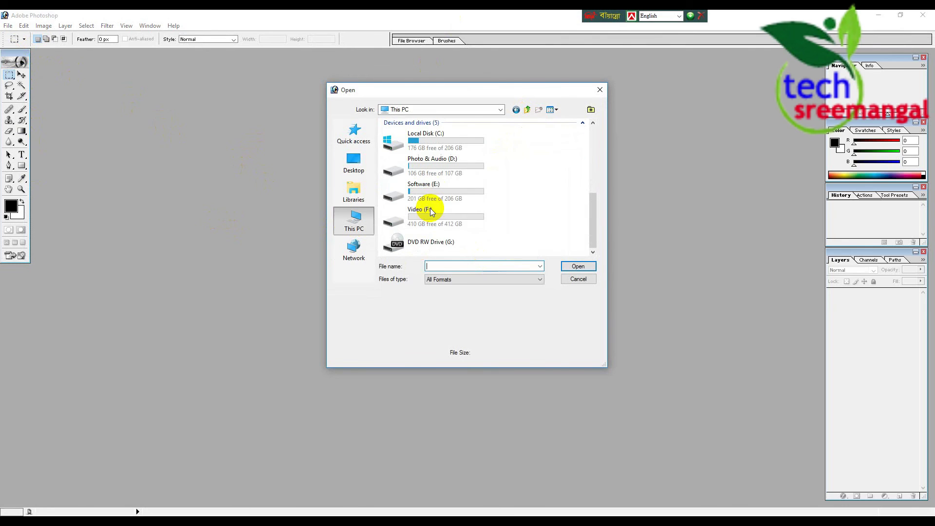
double_click(431, 161)
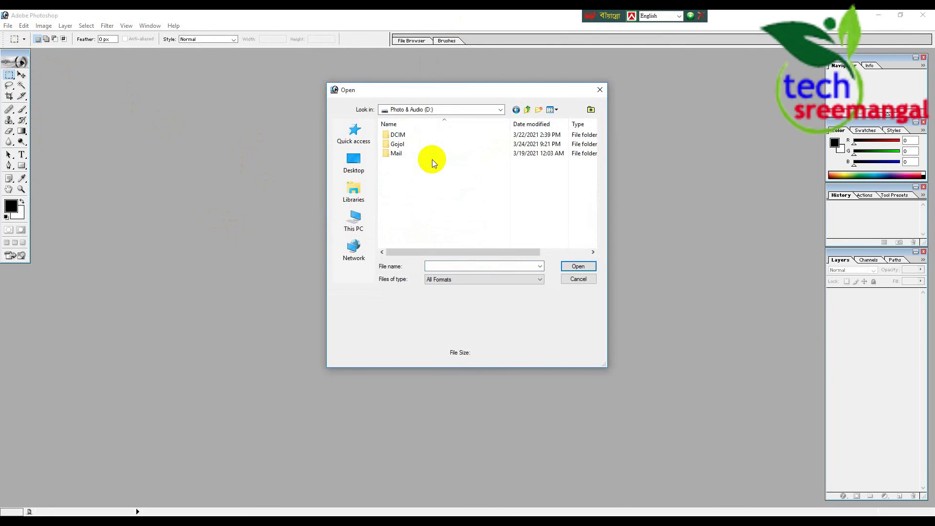
left_click(404, 135)
double_click(403, 135)
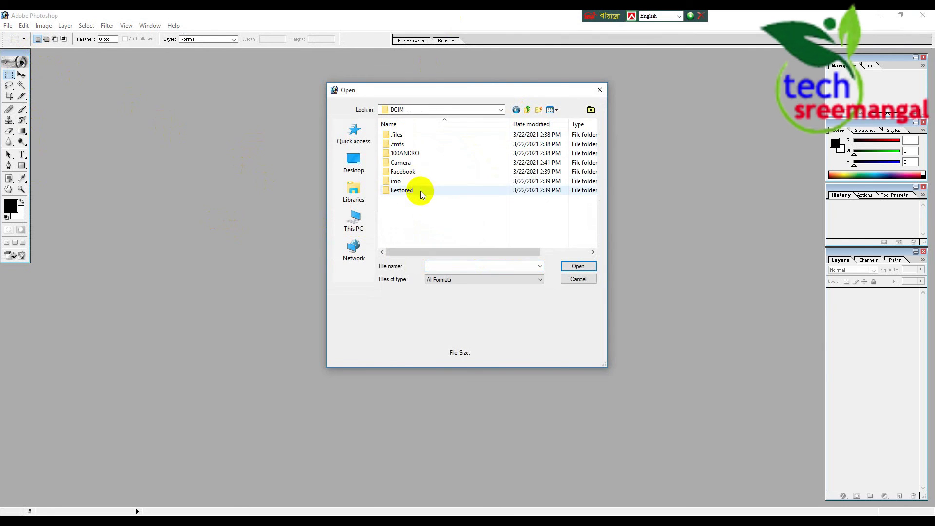
double_click(410, 162)
Find and open the photo IMG_20201218_130422.jpg
scroll(420, 169, "down", 3)
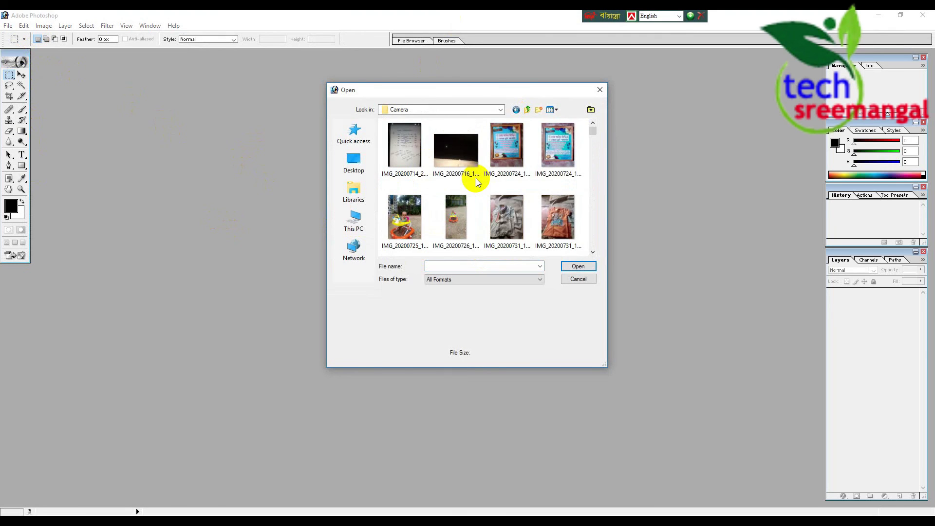
scroll(529, 195, "down", 1)
scroll(569, 189, "down", 4)
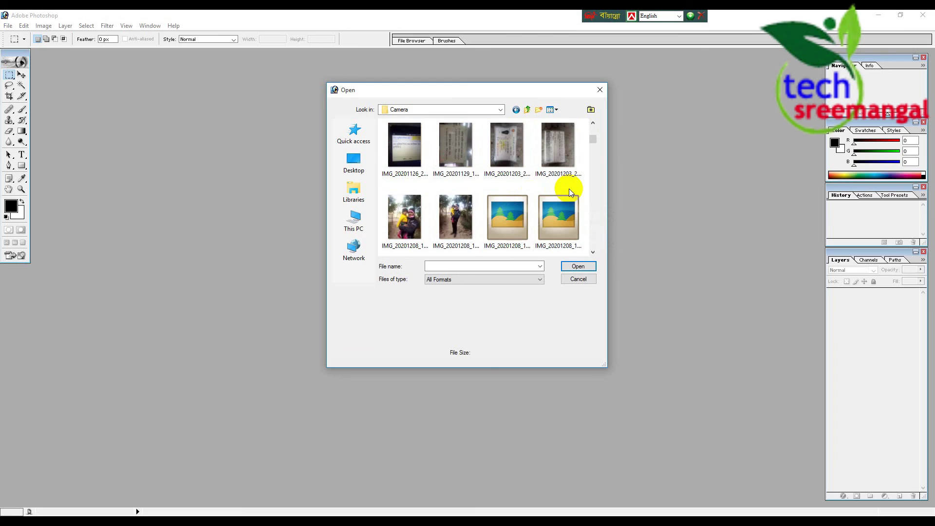
scroll(533, 188, "down", 2)
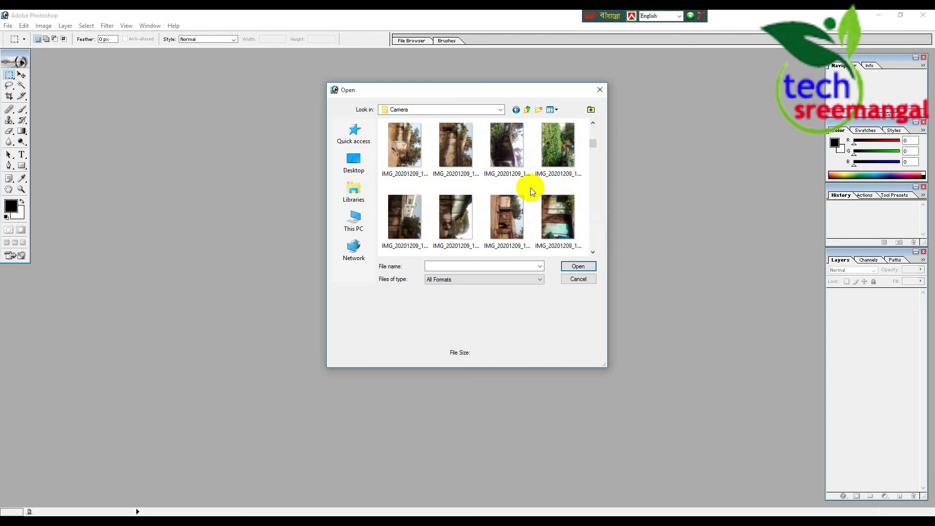
scroll(530, 188, "down", 2)
scroll(530, 188, "down", 4)
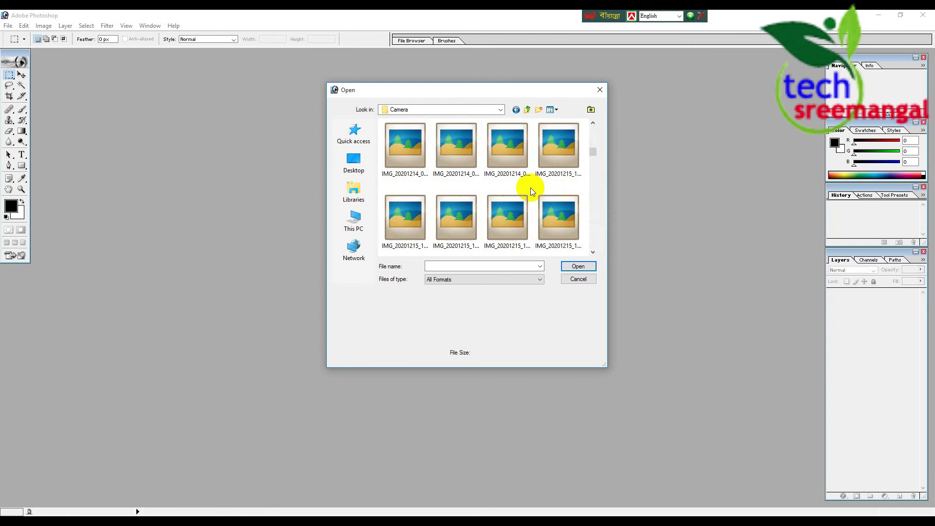
scroll(530, 188, "down", 2)
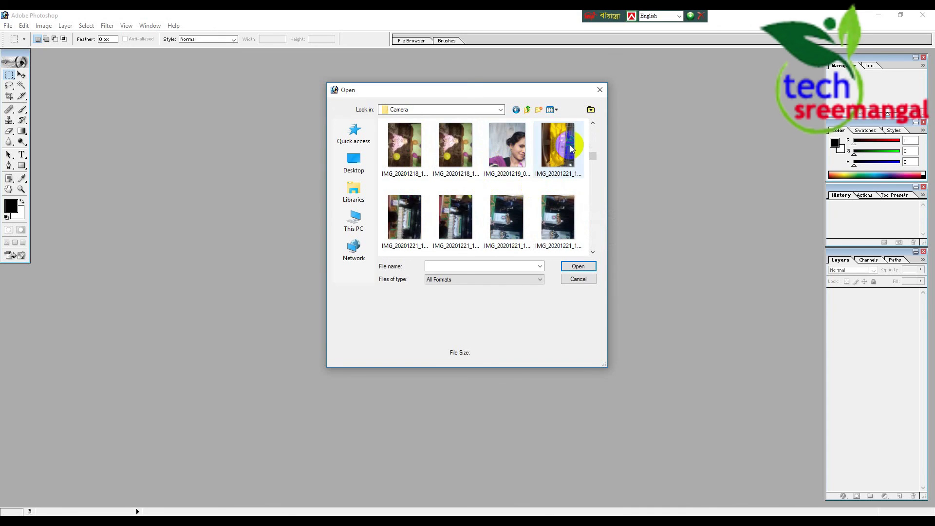
left_click(449, 148)
left_click(584, 267)
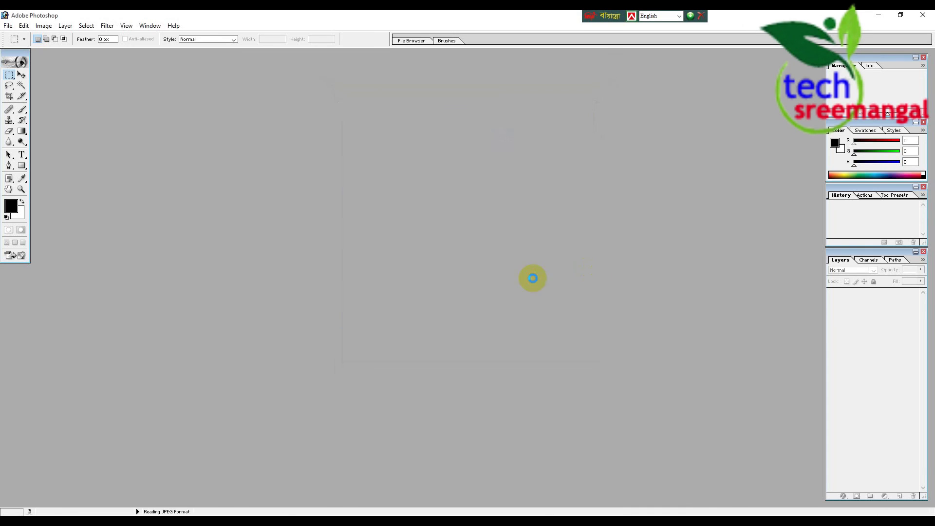
Maximize the photo window and rotate the canvas 90° CCW so it is upright
left_click(232, 59)
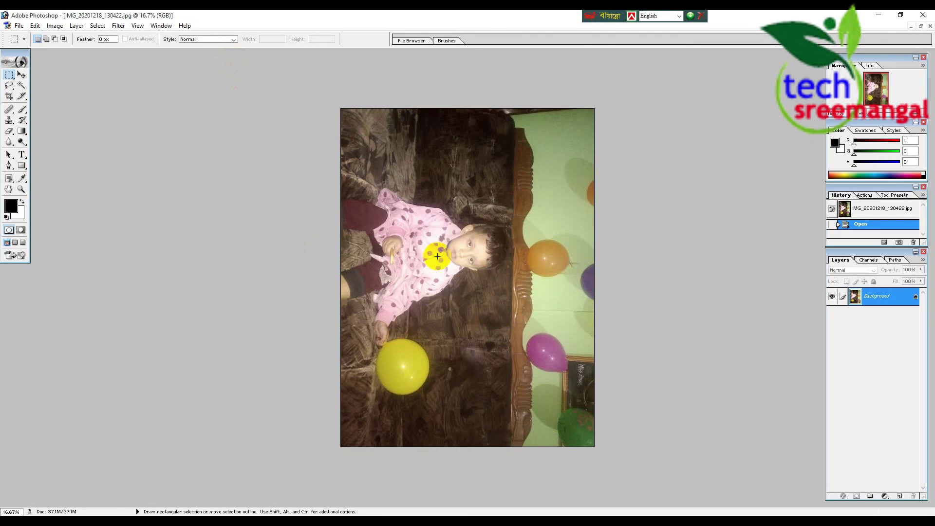
scroll(438, 242, "down", 2)
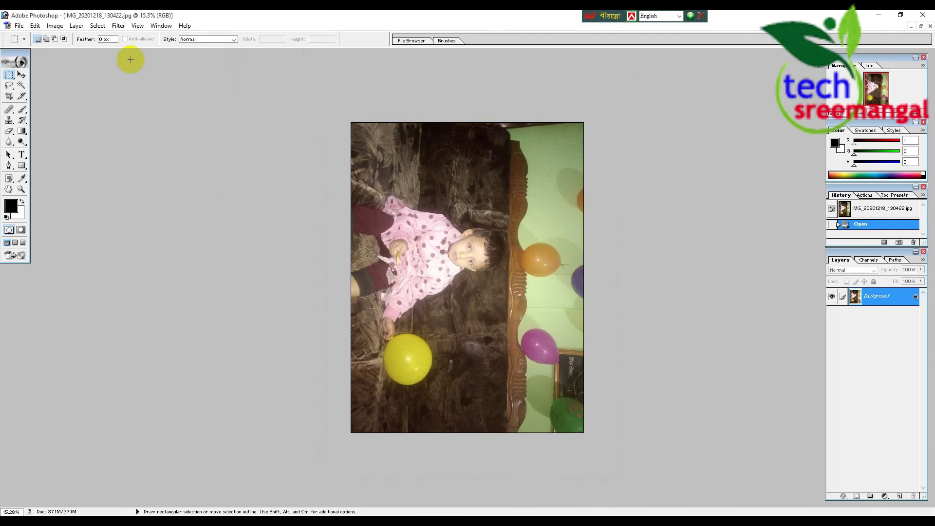
left_click(57, 26)
mouse_move(105, 123)
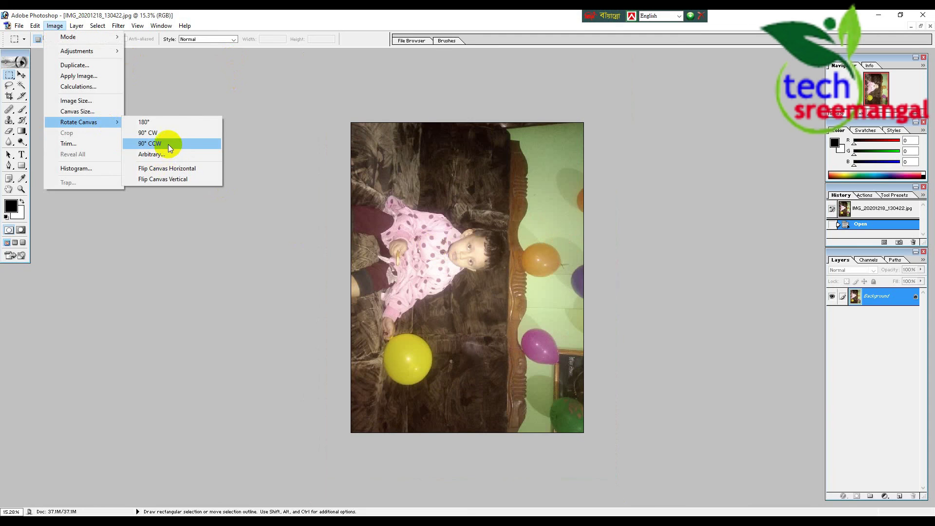
left_click(169, 146)
Check the rotated photo, then close Photoshop
scroll(562, 245, "up", 3)
scroll(562, 245, "down", 4)
scroll(562, 245, "up", 4)
scroll(562, 246, "down", 4)
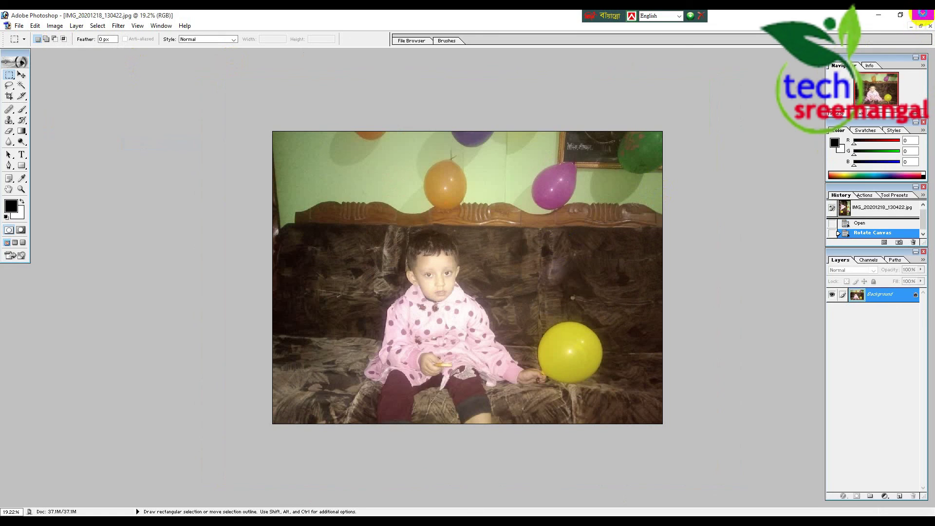
left_click(924, 16)
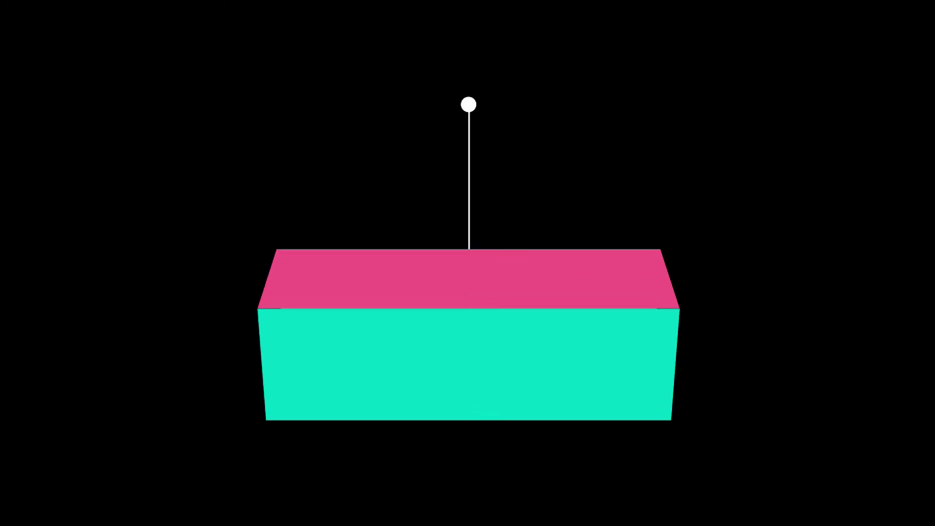